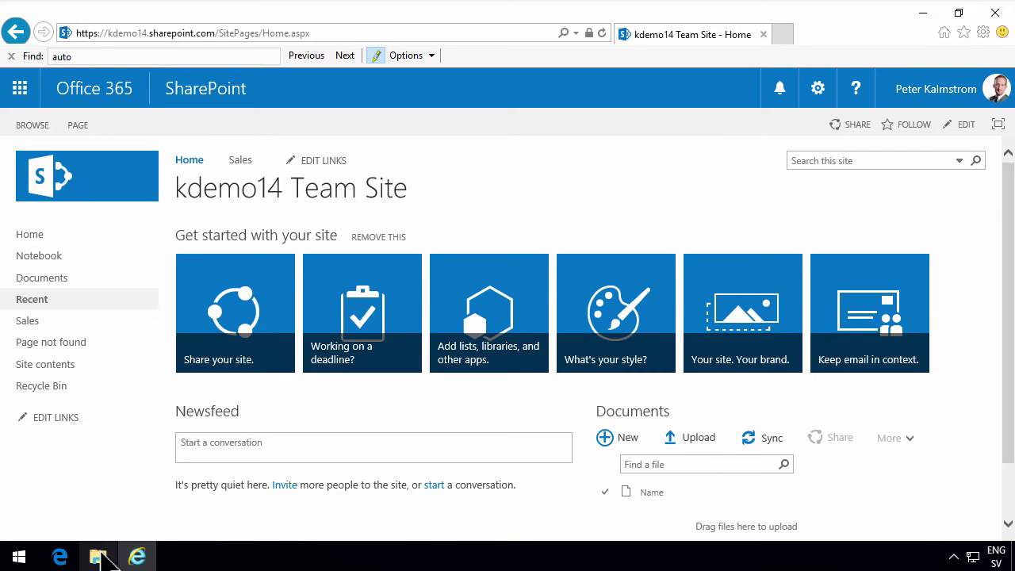
- Switch to File Explorer to view the Word files in the Company policy folder, and return to the SharePoint site in Internet Explorer
click(95, 553)
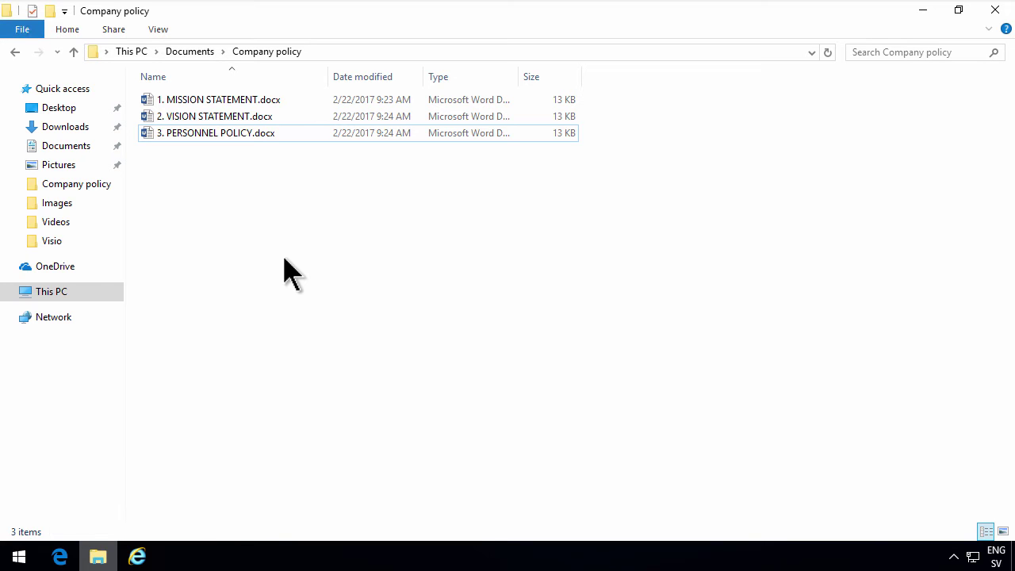
click(138, 557)
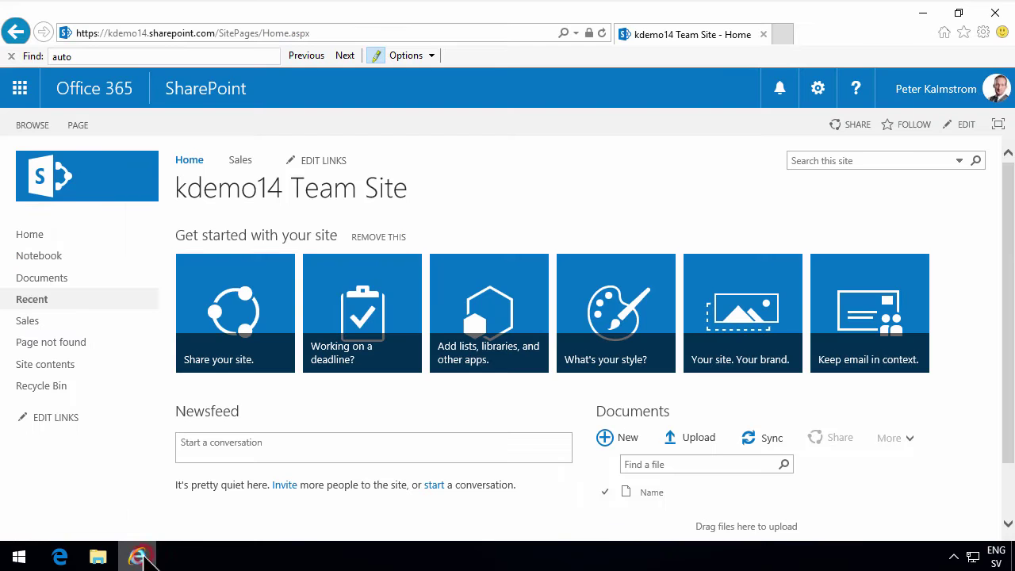
- Start a new subsite from the team site's contents, with the title "Company Guidelines" and the URL name "cg"
click(65, 370)
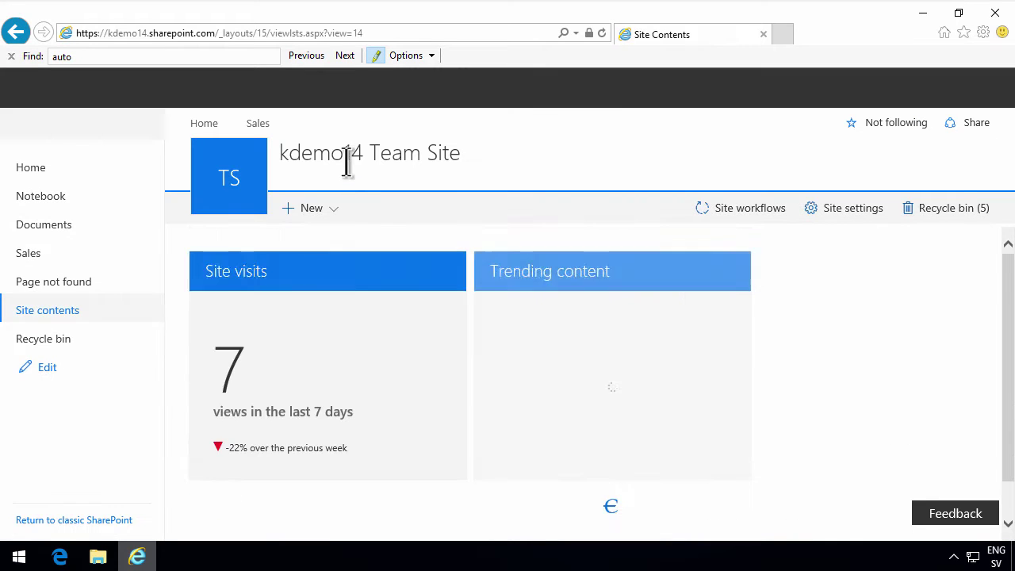
click(336, 208)
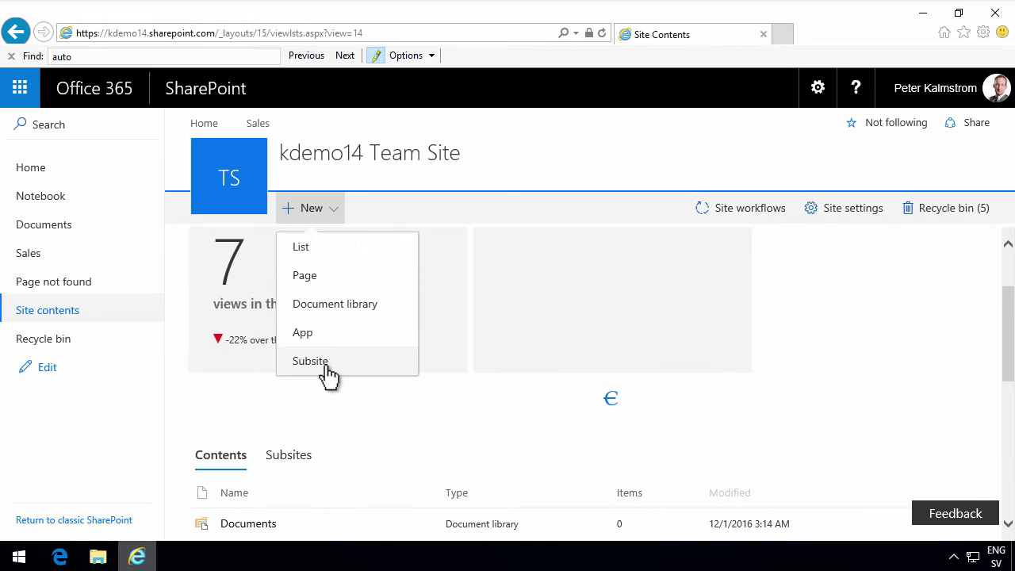
click(326, 366)
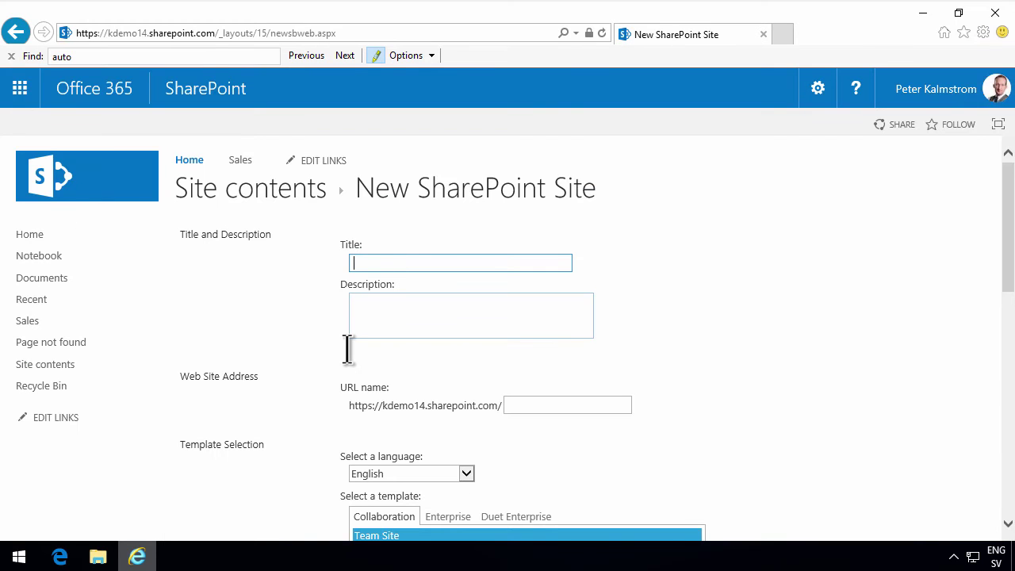
text(Comp)
key(Down)
key(Tab)
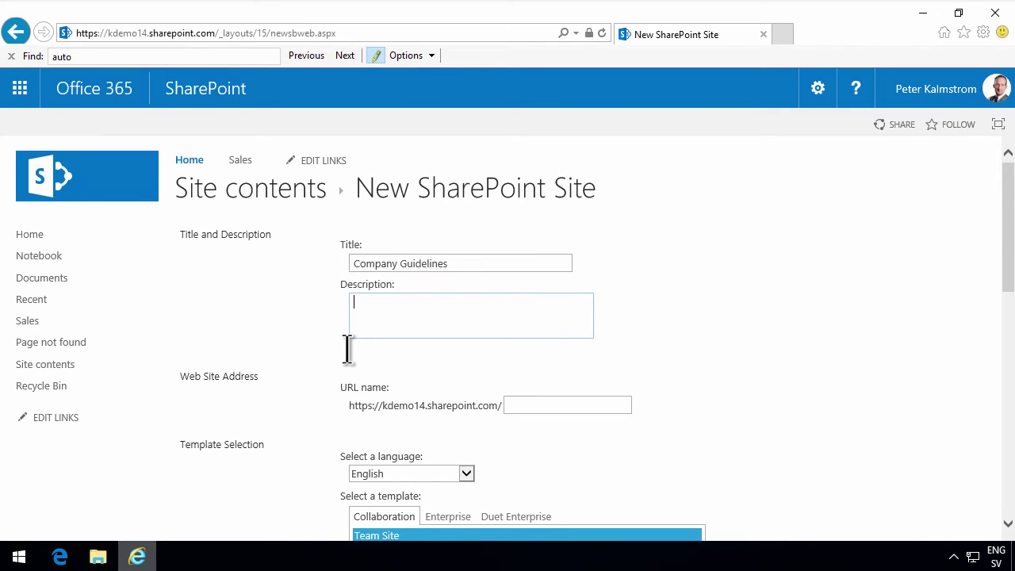
text(cg)
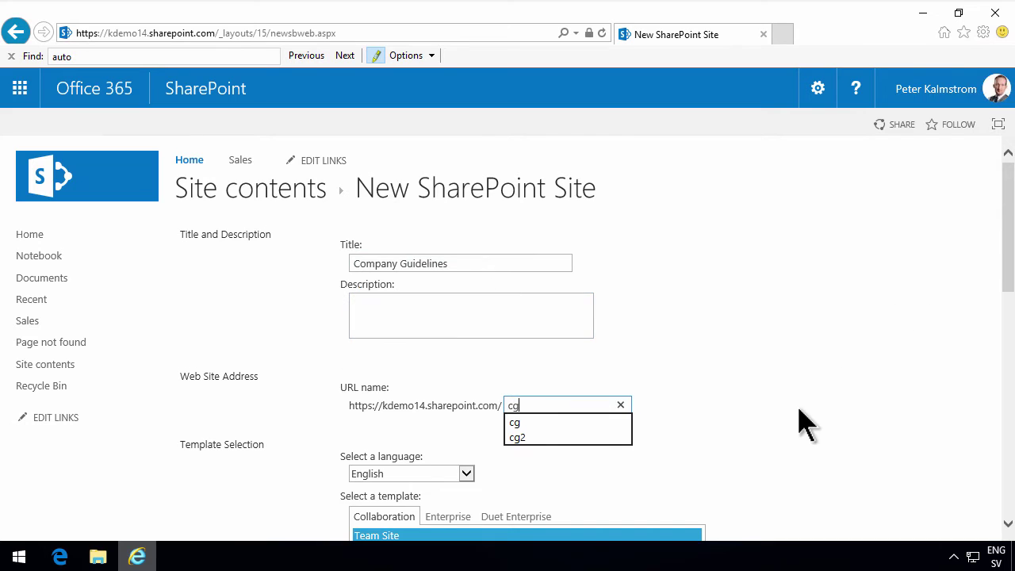
scroll(797, 420, down, 3)
click(796, 409)
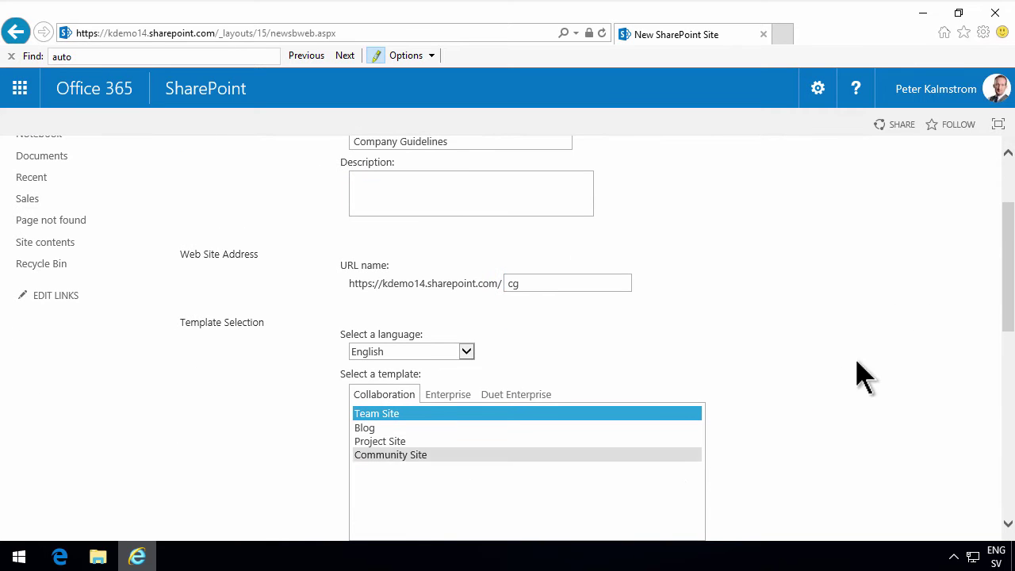
- Make the subsite use the top link bar from the parent site and create the subsite
drag(1008, 294, 1012, 491)
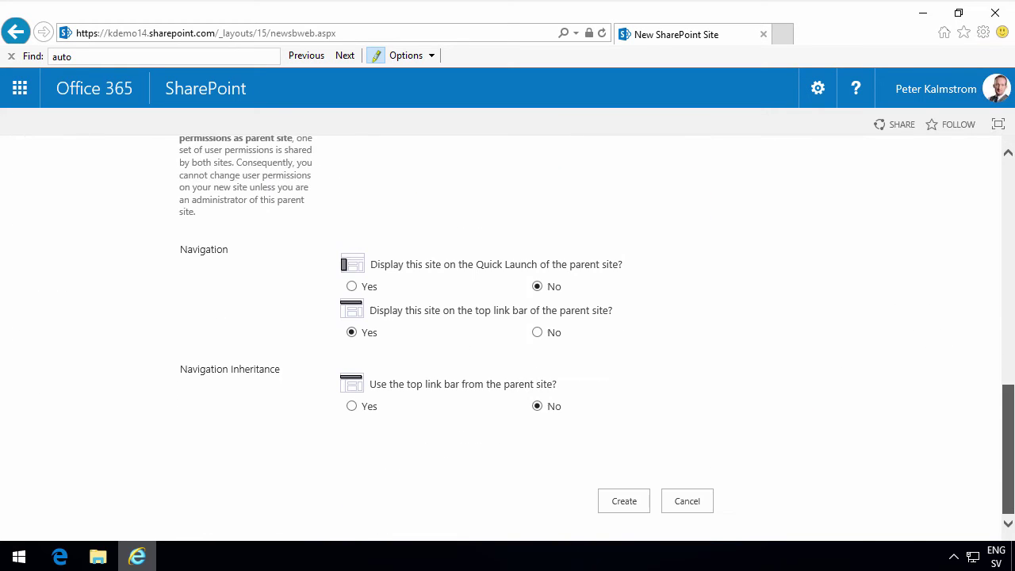
click(350, 407)
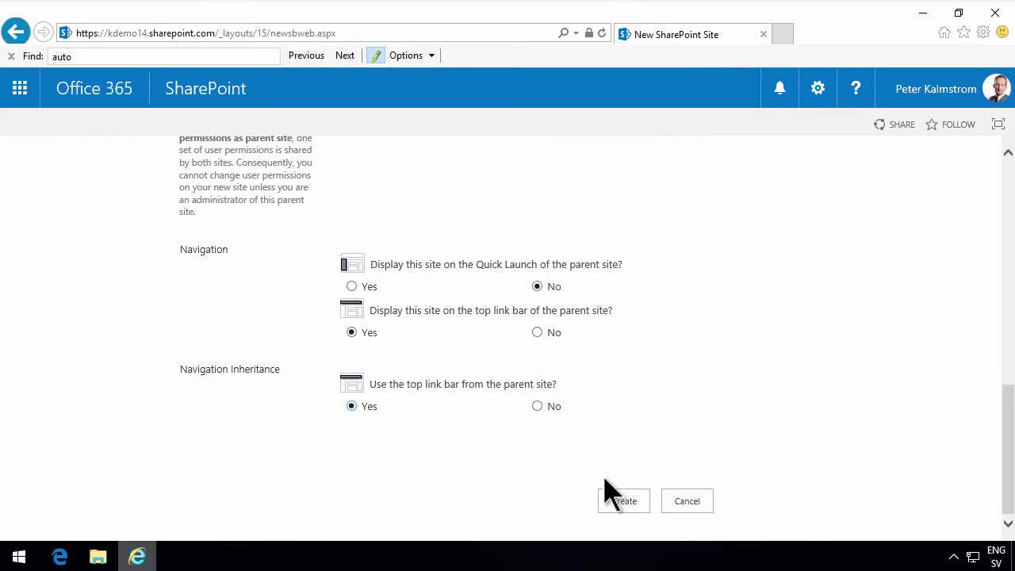
drag(1012, 503, 1012, 434)
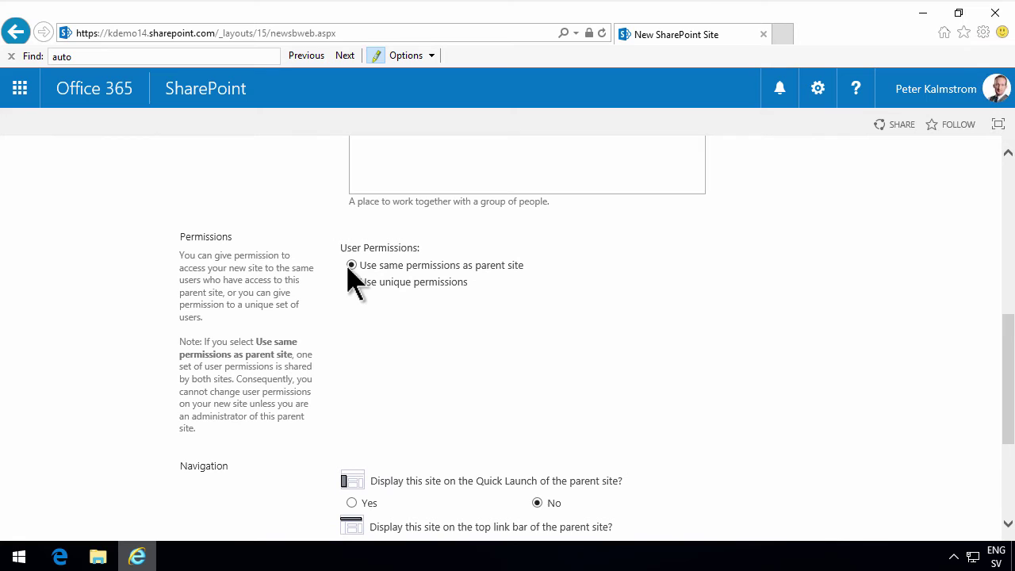
drag(1006, 372, 1011, 485)
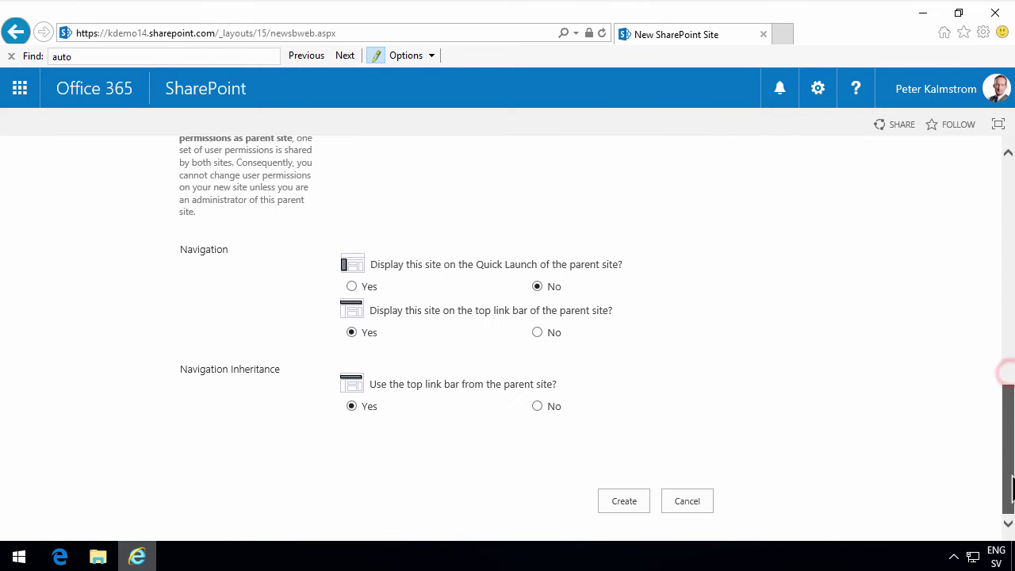
click(626, 501)
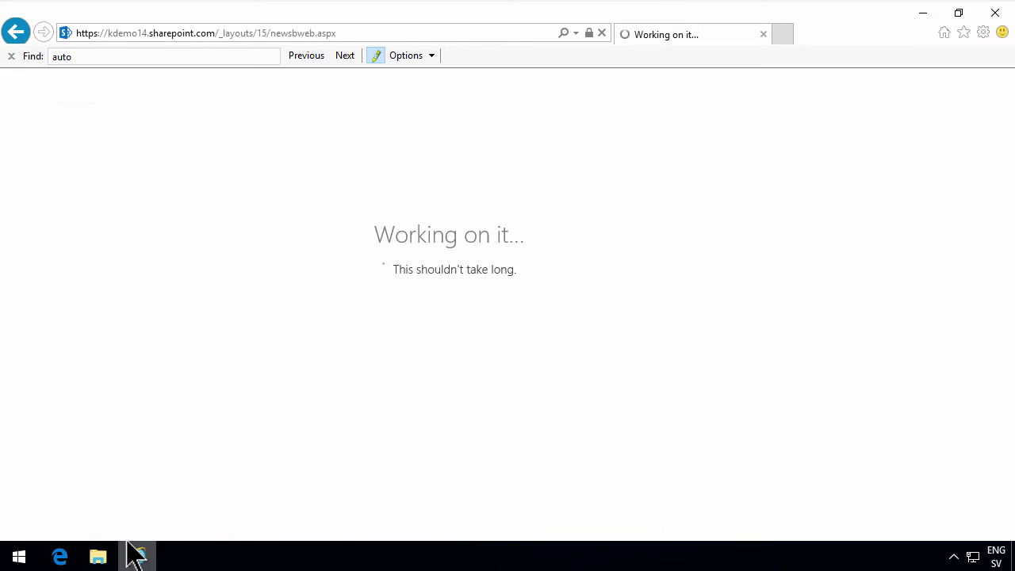
- Open "1. MISSION STATEMENT.docx" from File Explorer and copy all the body text below its heading
click(98, 557)
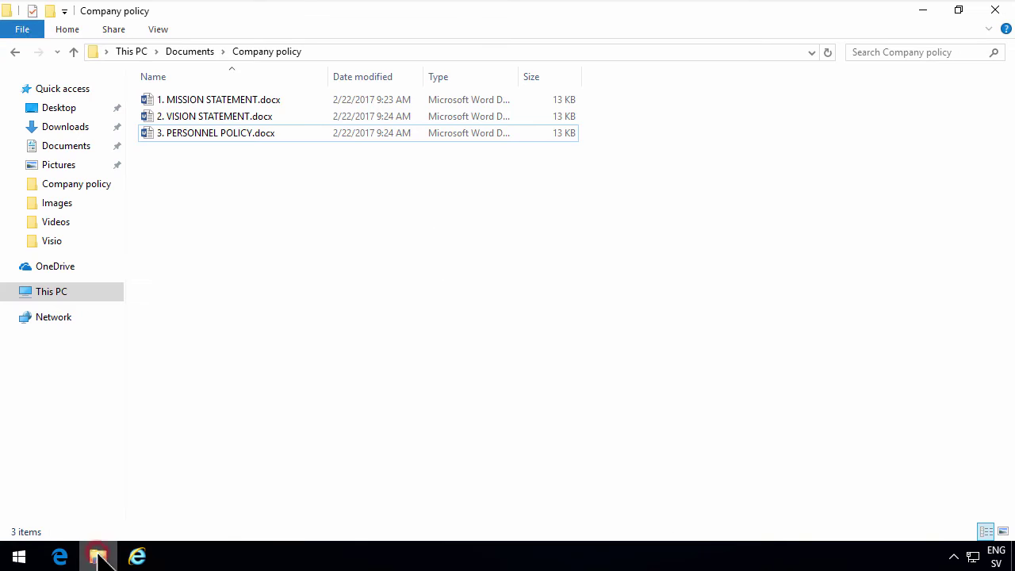
double_click(263, 101)
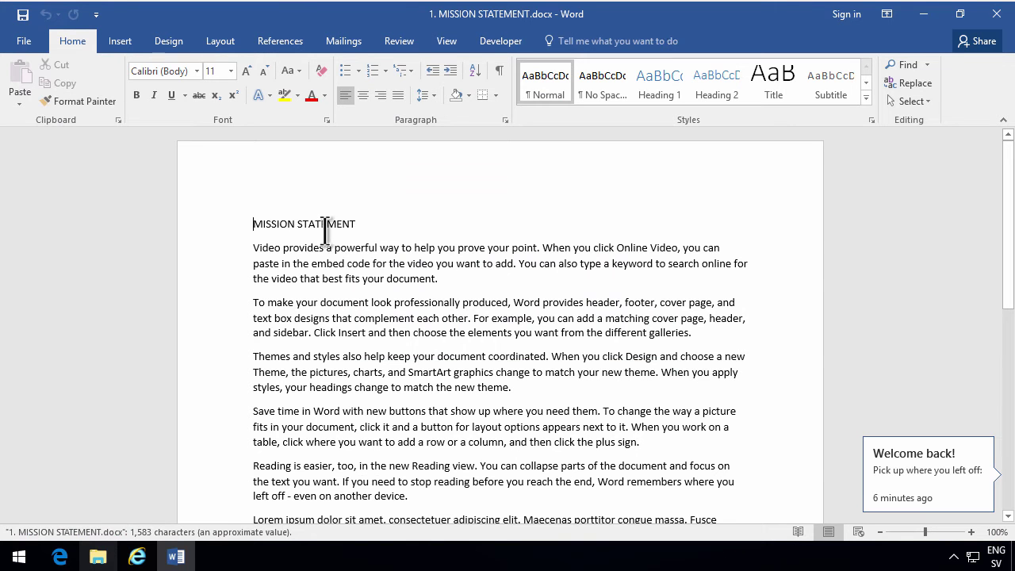
click(249, 247)
key(ctrl+shift+End)
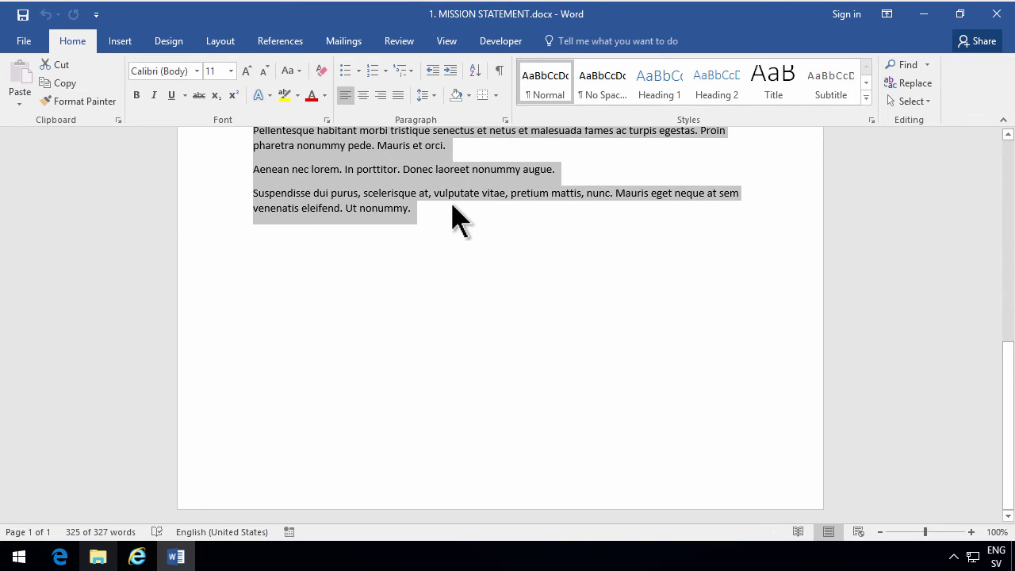
scroll(457, 243, up, 10)
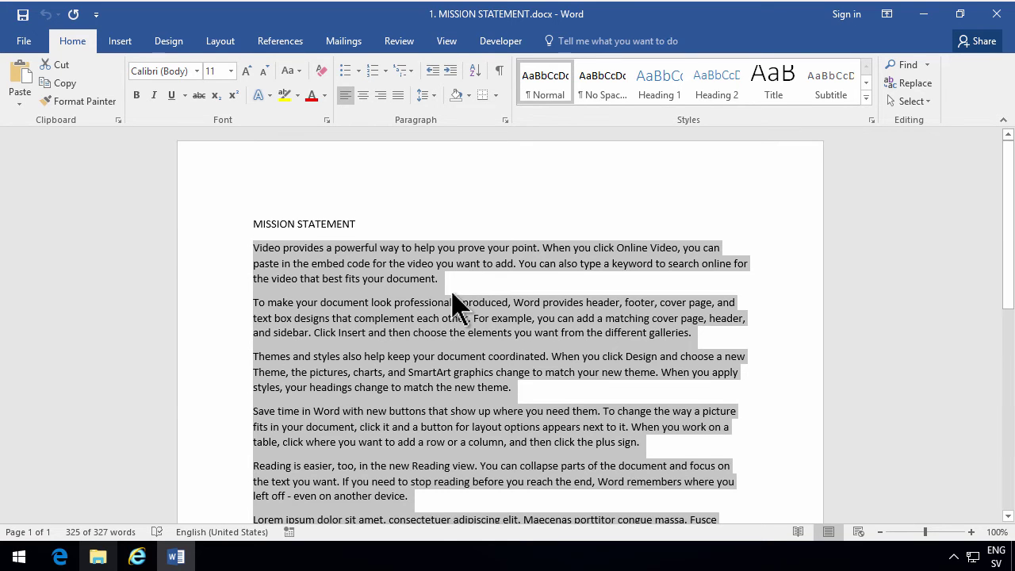
scroll(452, 306, down, 5)
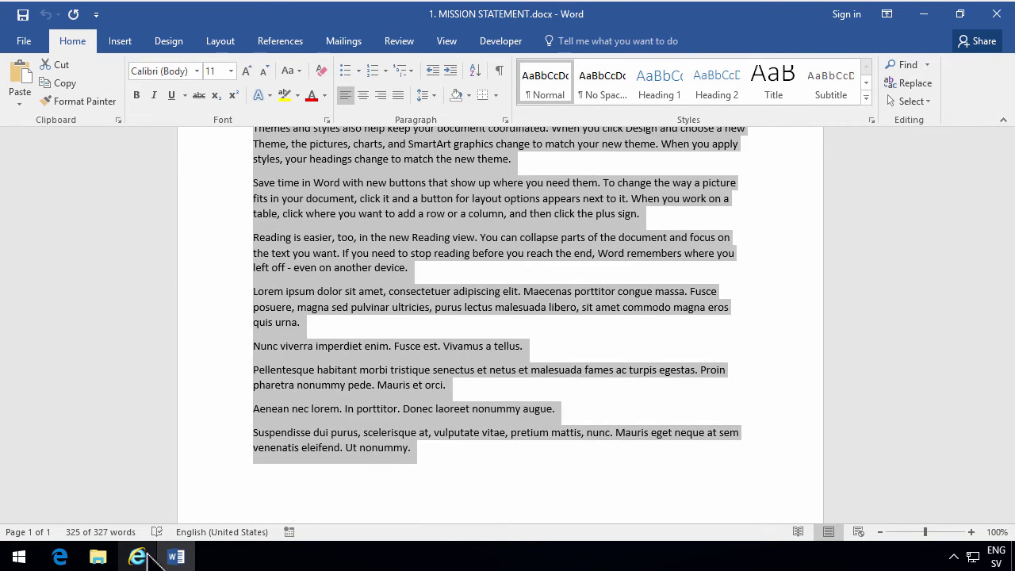
- Return to Internet Explorer and add a new page to the Company Guidelines site
click(143, 557)
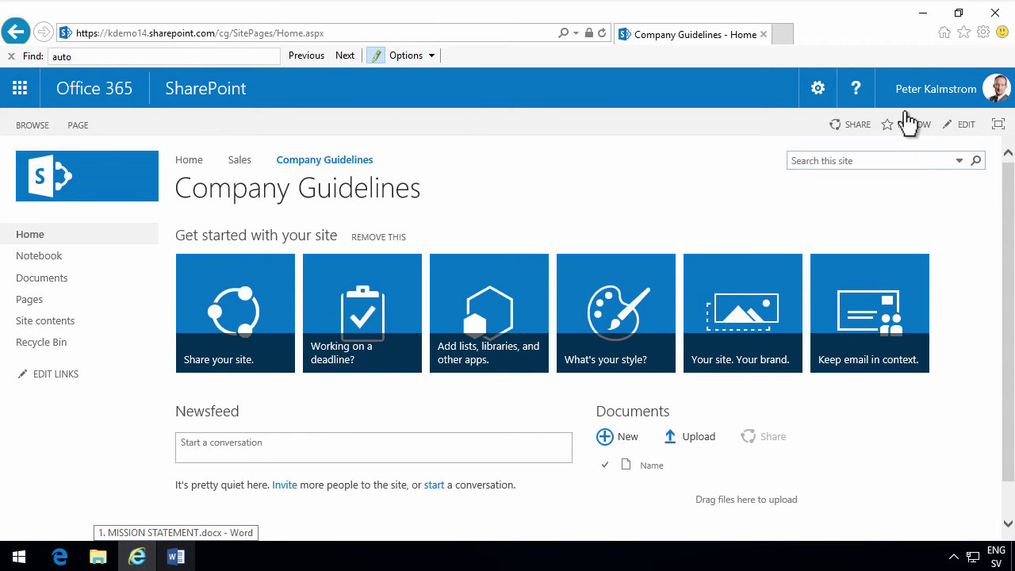
click(819, 90)
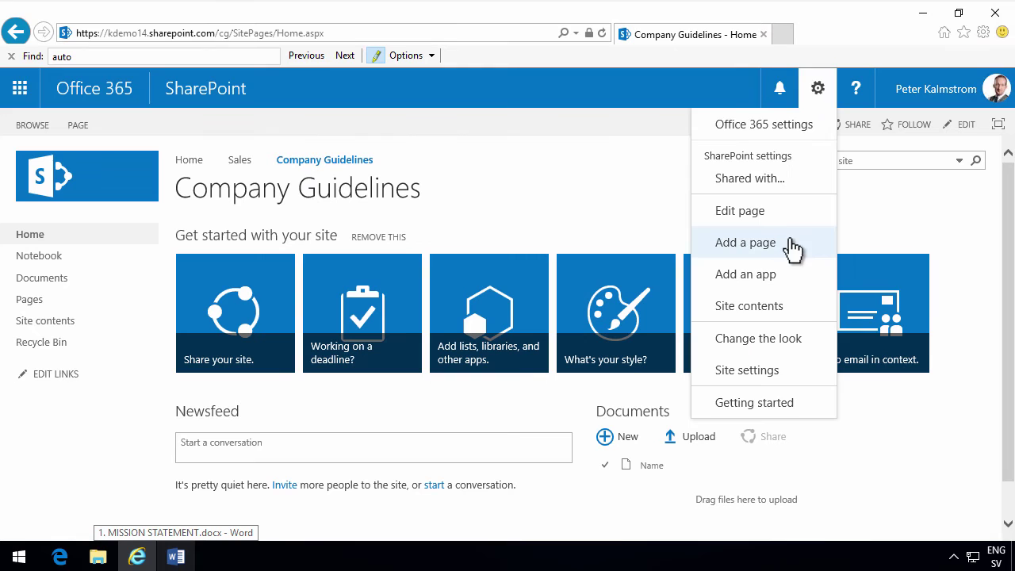
click(787, 252)
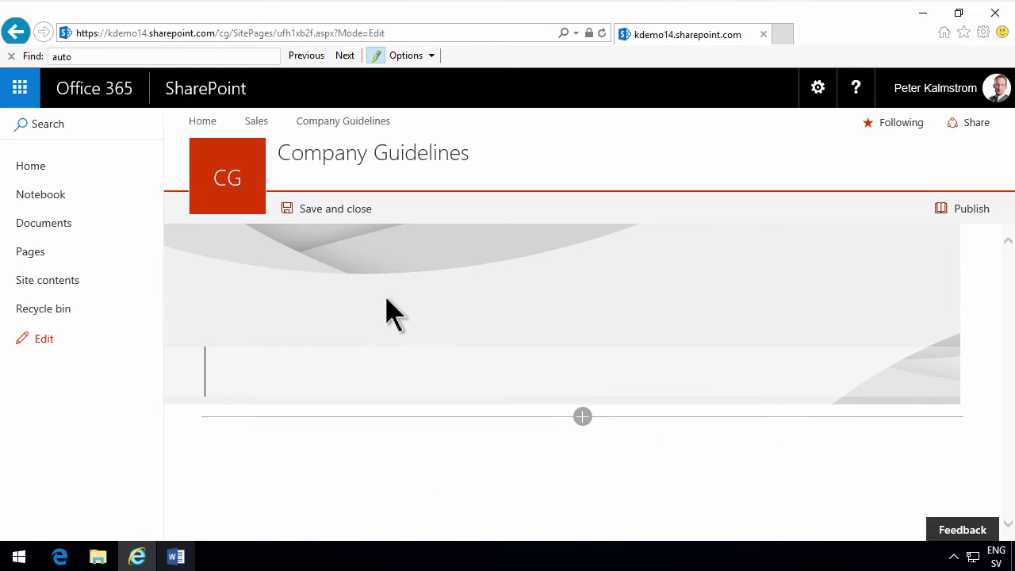
- Insert a Text web part on the new page and paste the copied mission statement text into it
click(587, 419)
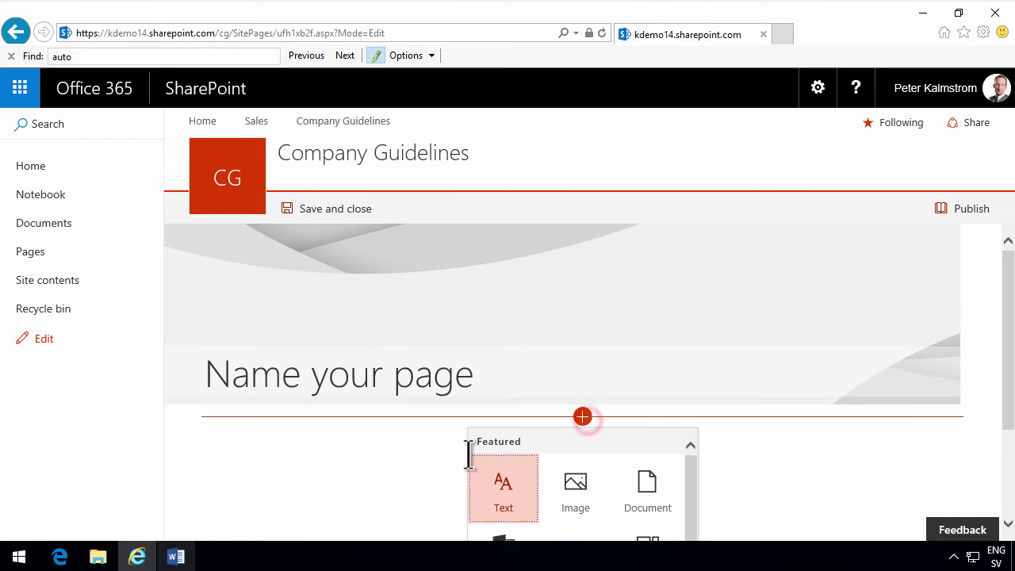
click(497, 488)
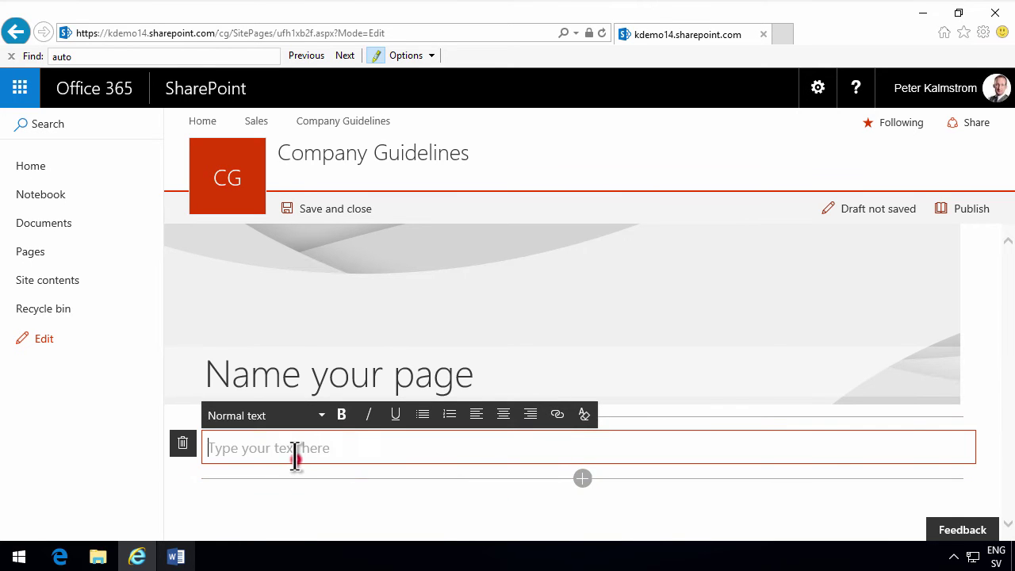
key(ctrl+v)
scroll(554, 444, up, 10)
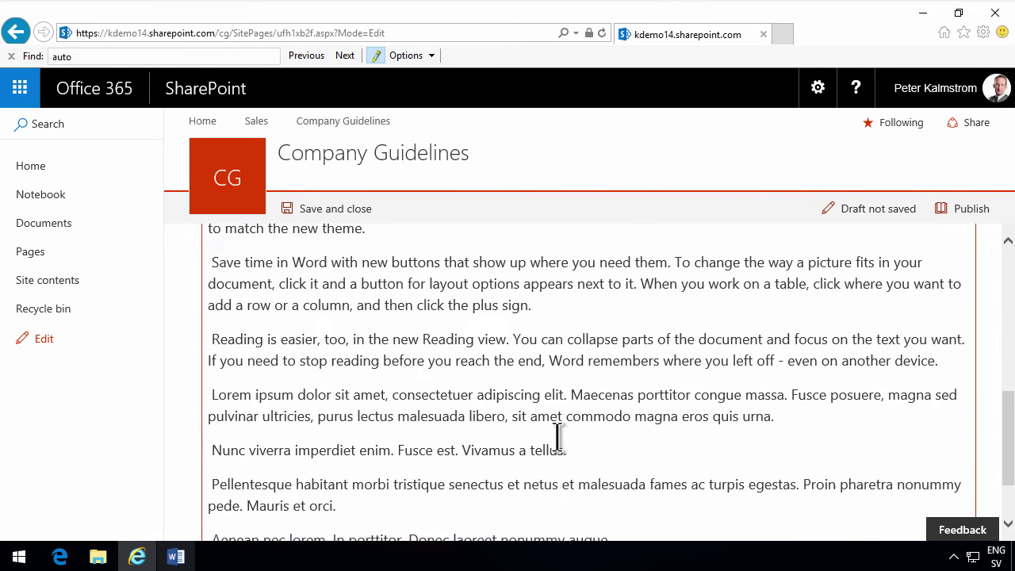
scroll(559, 437, up, 2)
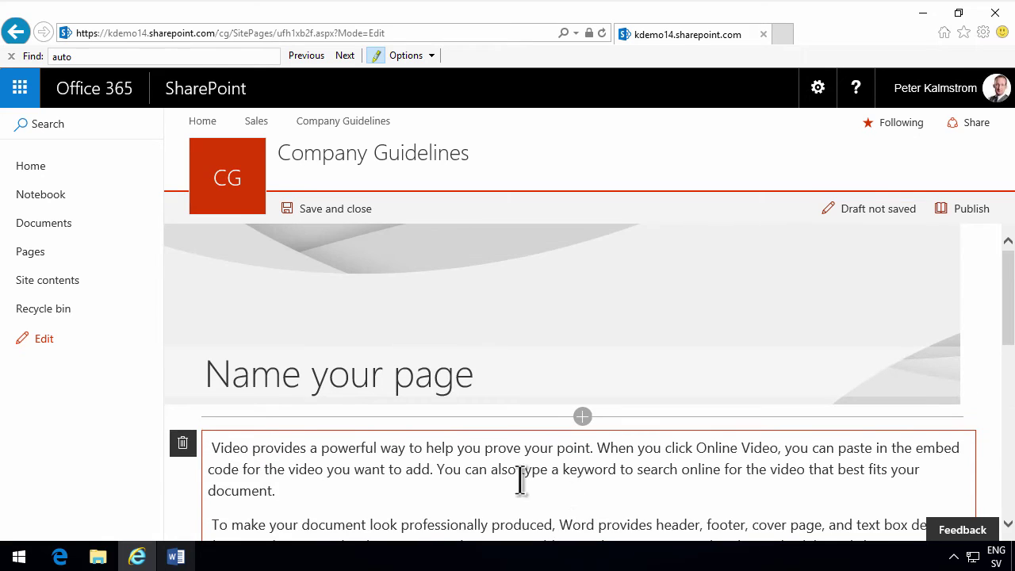
- Switch to Word and copy the "MISSION STATEMENT" heading line
click(176, 559)
scroll(388, 270, up, 4)
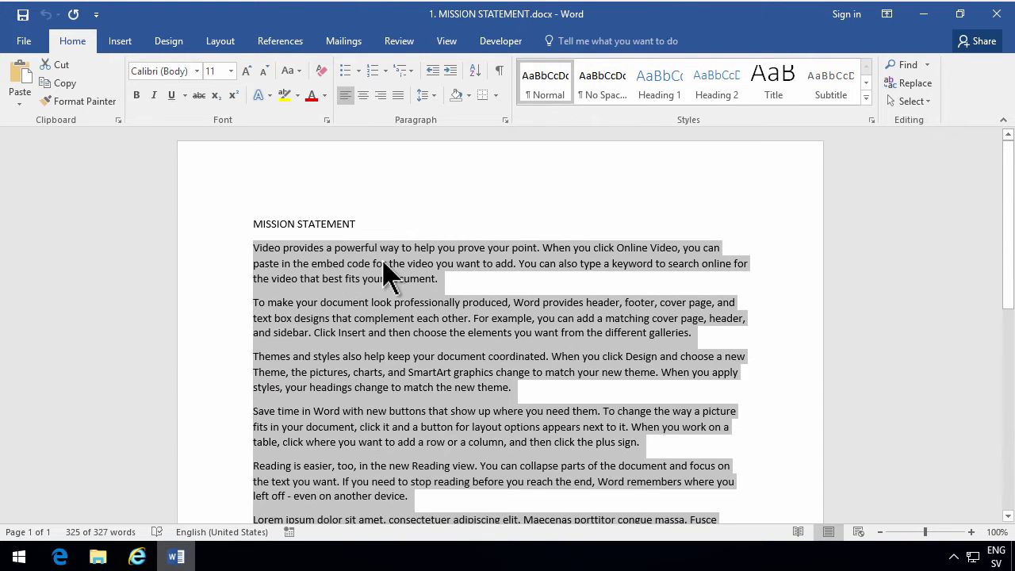
click(373, 225)
triple_click(368, 225)
key(ctrl+c)
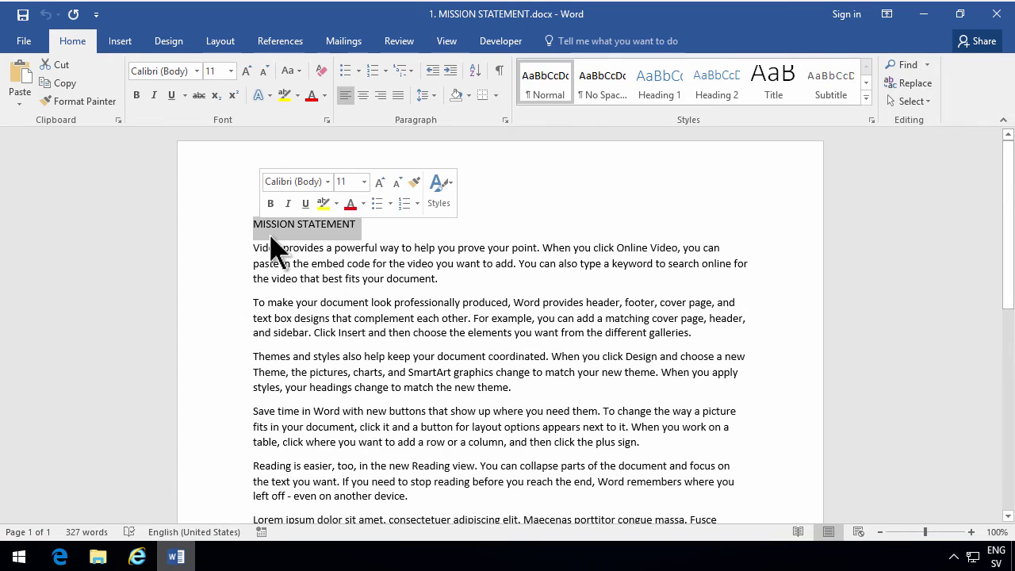
- Back in Internet Explorer, title the page "1. MISSION STATEMENT" using the copied heading, and publish the page
click(136, 557)
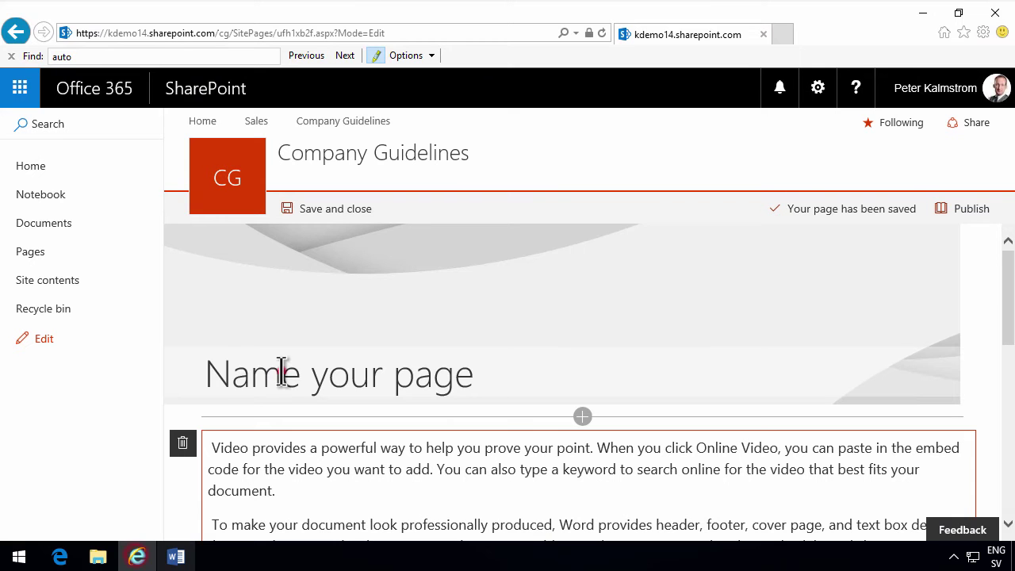
click(281, 373)
key(ctrl+v)
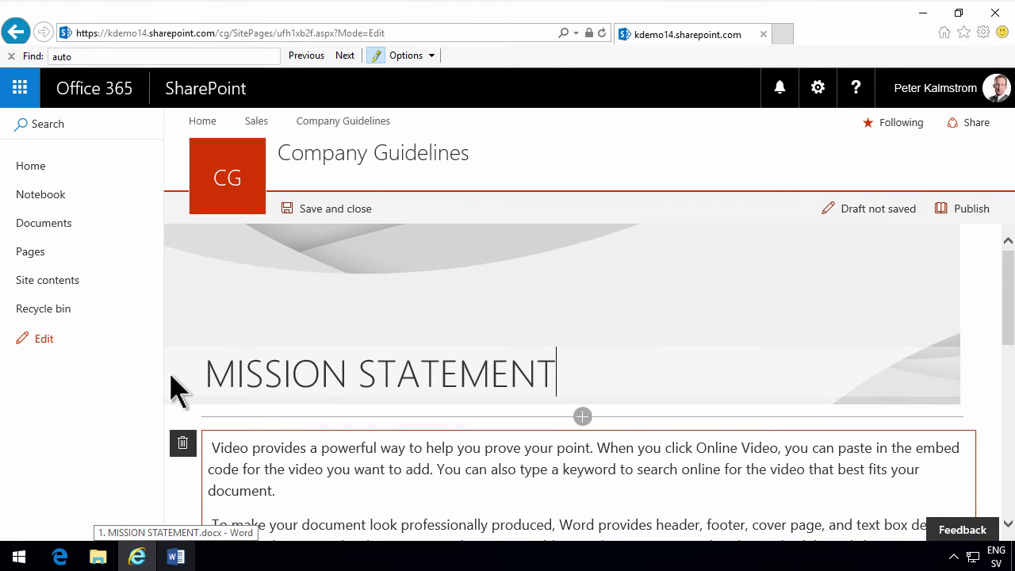
click(204, 371)
text(1.)
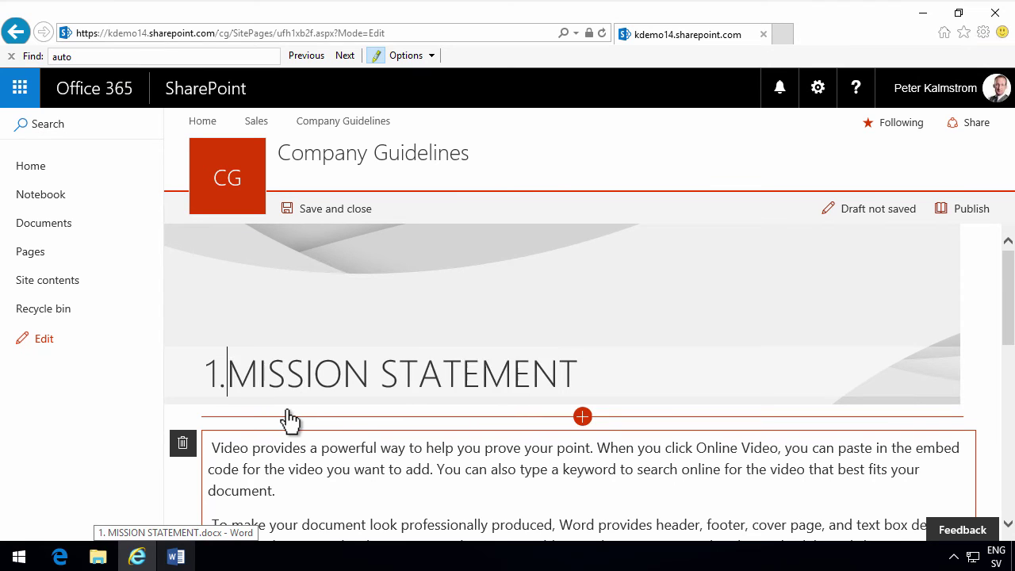
click(977, 210)
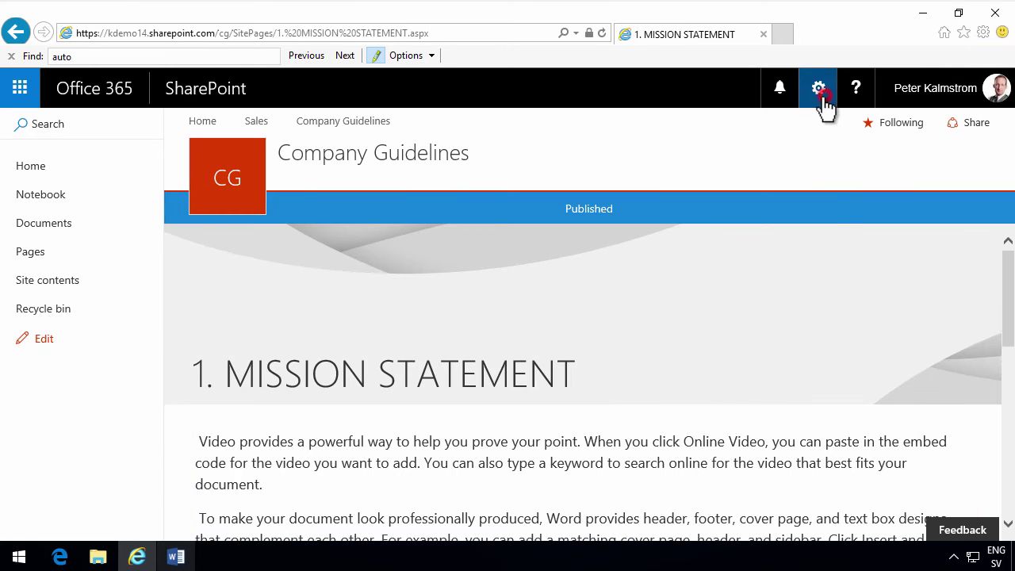
- Add another new page to the Company Guidelines site
click(821, 99)
click(772, 217)
- Open "2. VISION STATEMENT.docx" from File Explorer and select all of its text
click(109, 556)
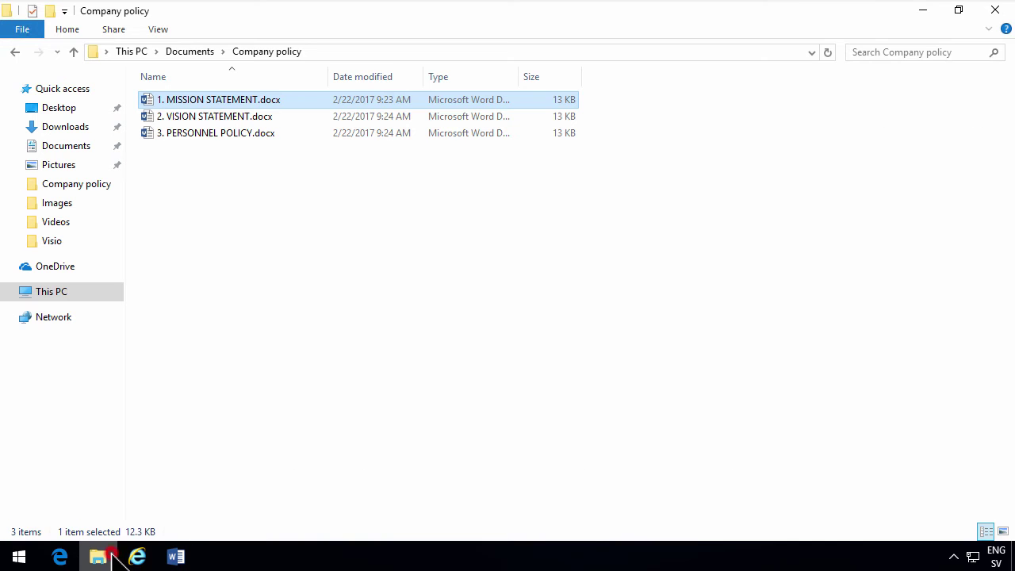
double_click(220, 117)
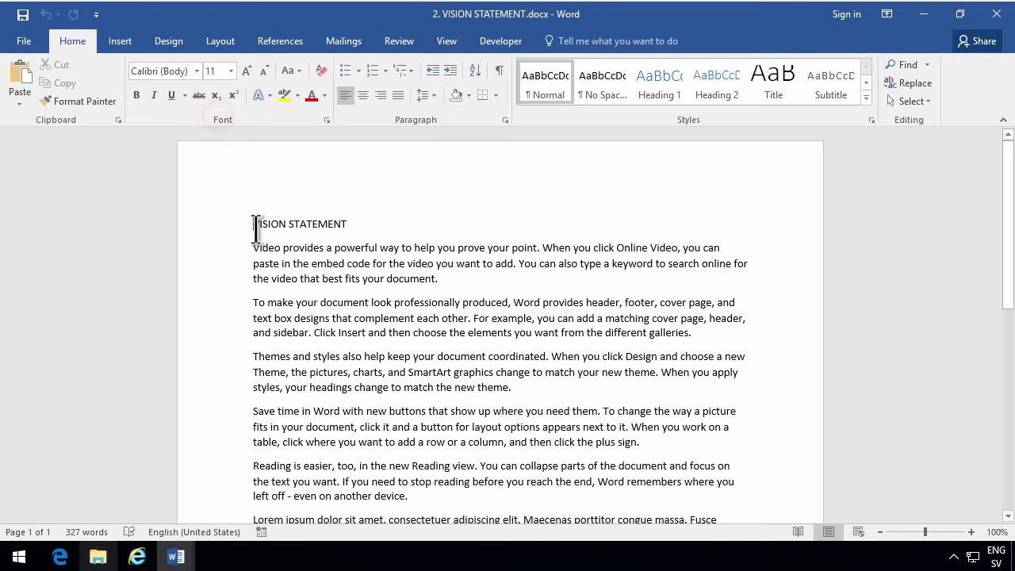
key(ctrl+a)
- Back in Internet Explorer, title the new page "2. Vision Statement" and paste the copied document text into a new text web part
click(137, 557)
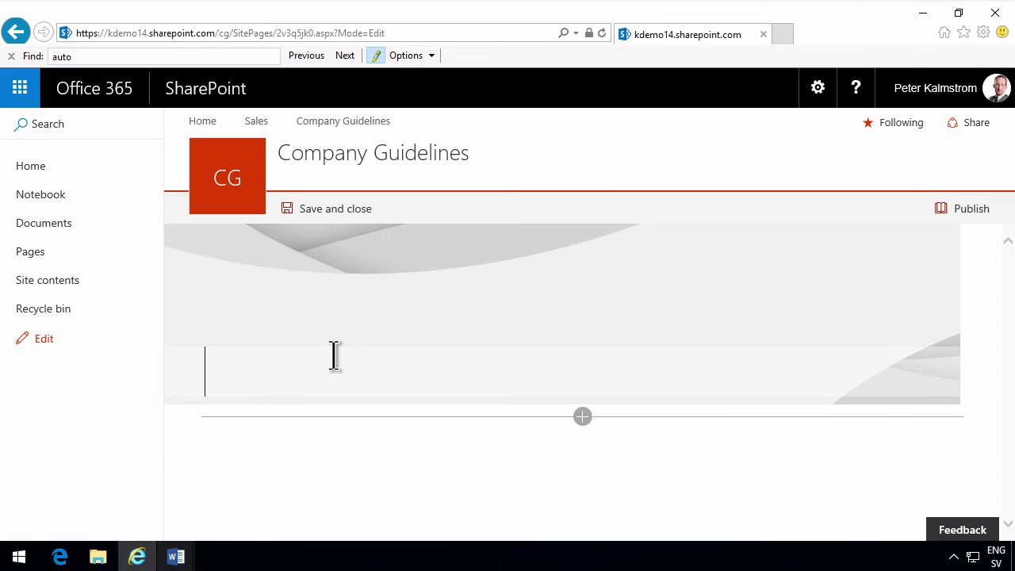
text(2. V)
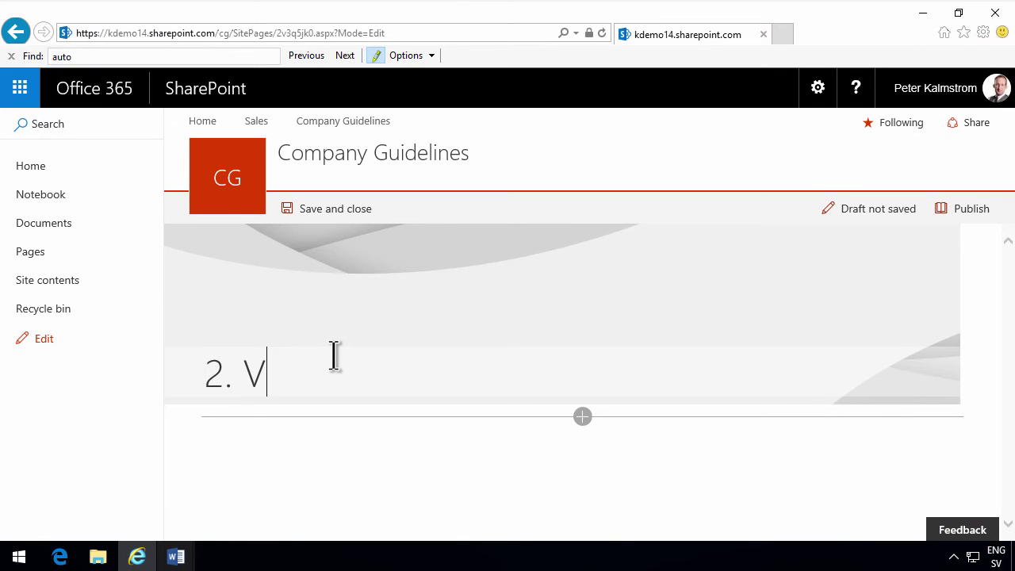
text(ision Statement)
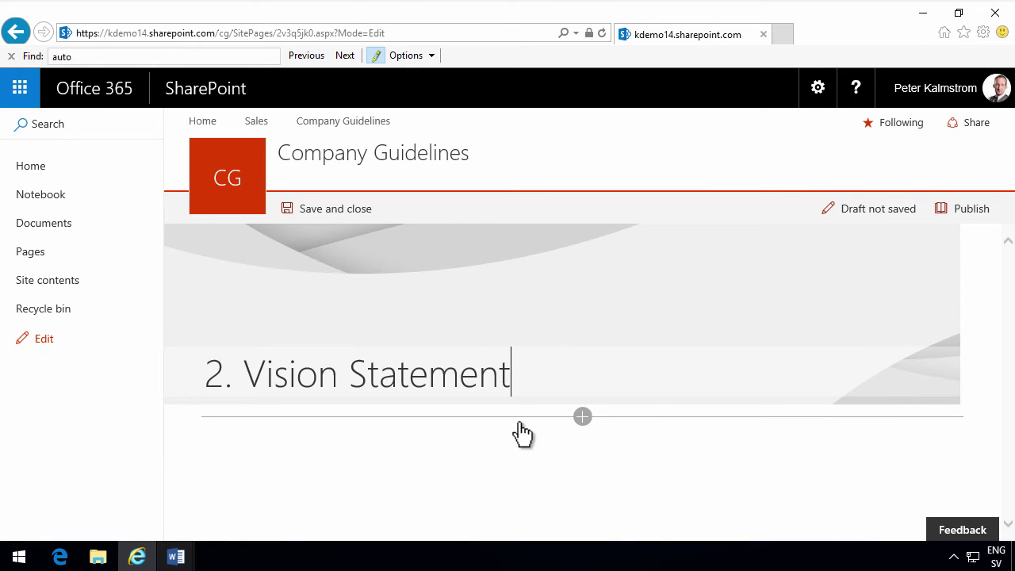
click(583, 416)
click(503, 489)
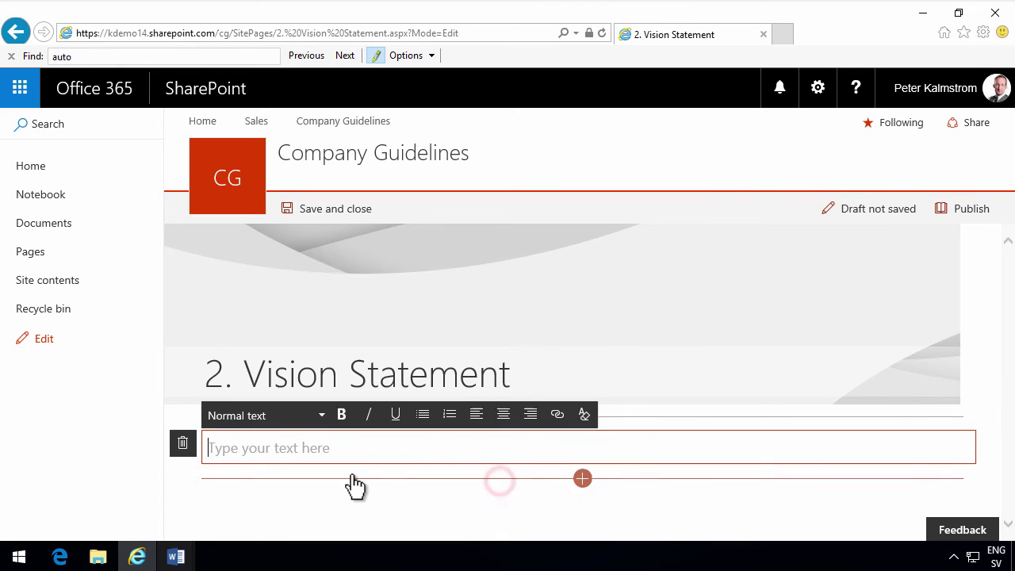
key(ctrl+v)
scroll(361, 453, up, 10)
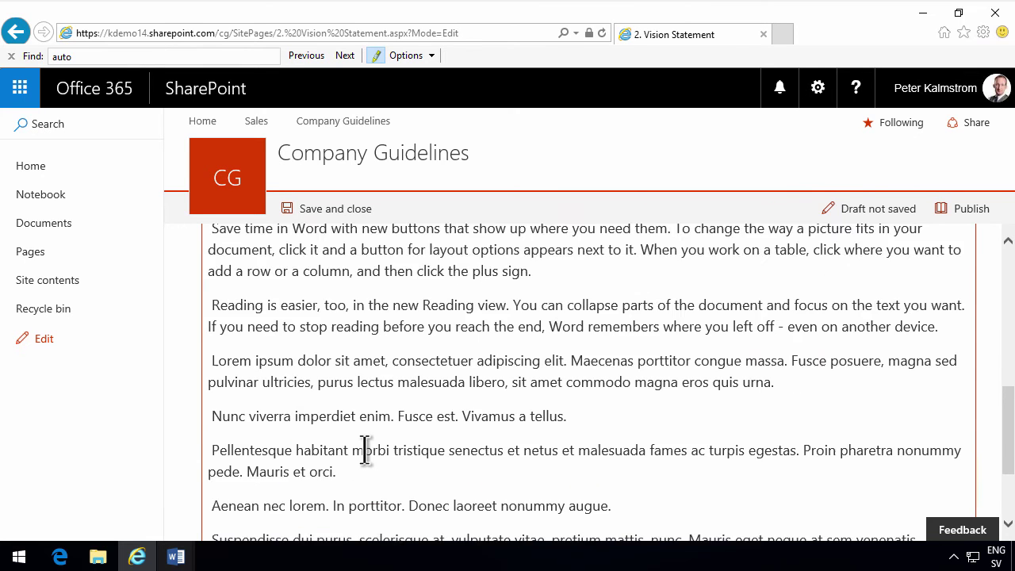
- Delete the duplicate "VISION STATEMENT" heading line from the page text and publish the page
triple_click(349, 452)
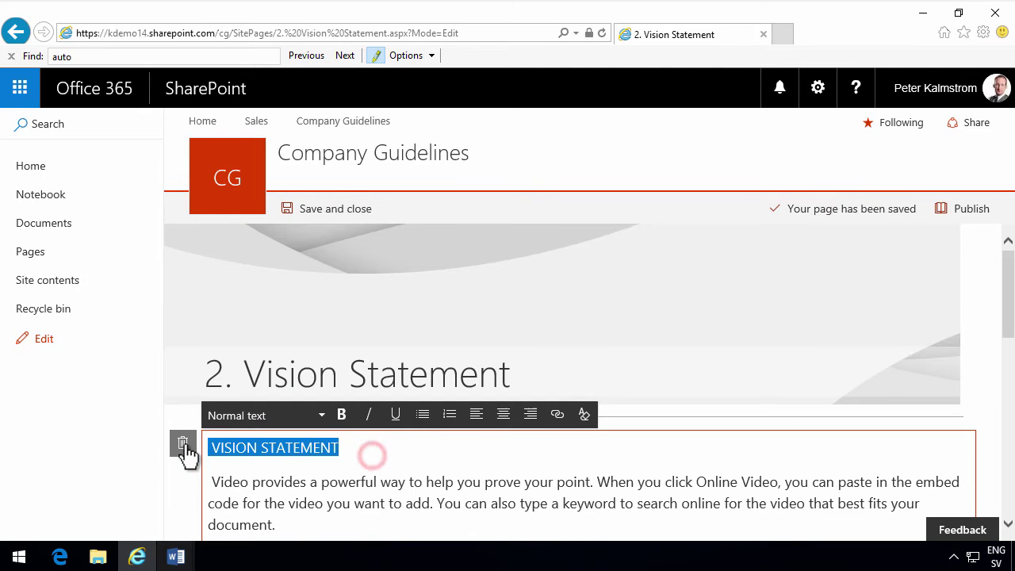
key(Delete)
key(BackSpace)
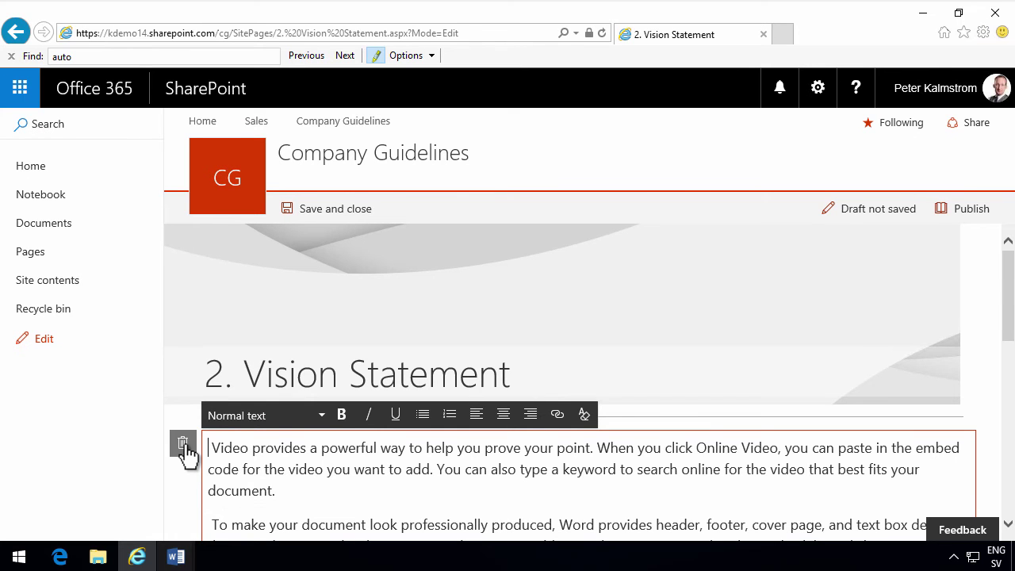
click(969, 211)
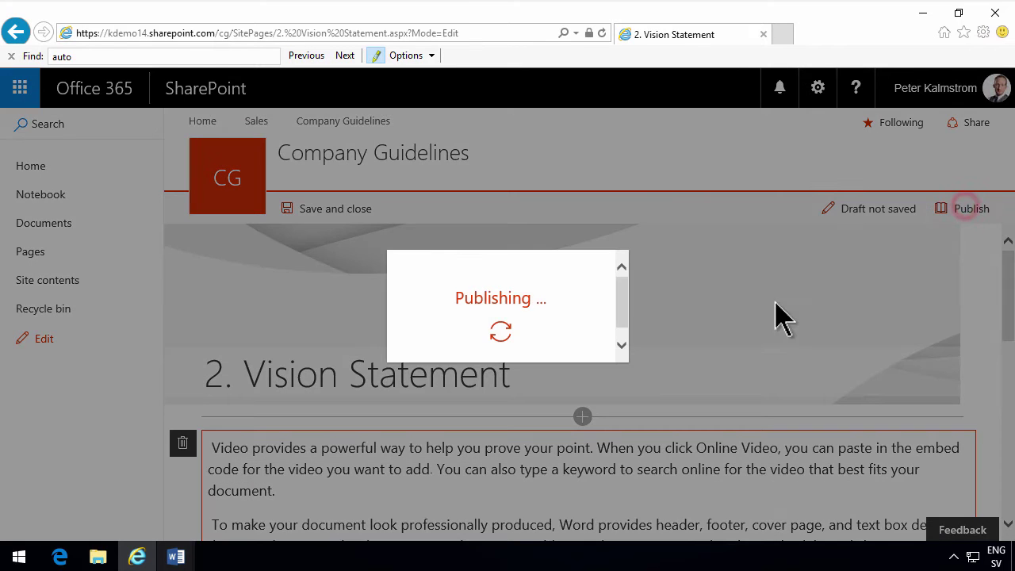
- Add another new page to the Company Guidelines site, and open "3. PERSONNEL POLICY.docx" from File Explorer
click(819, 89)
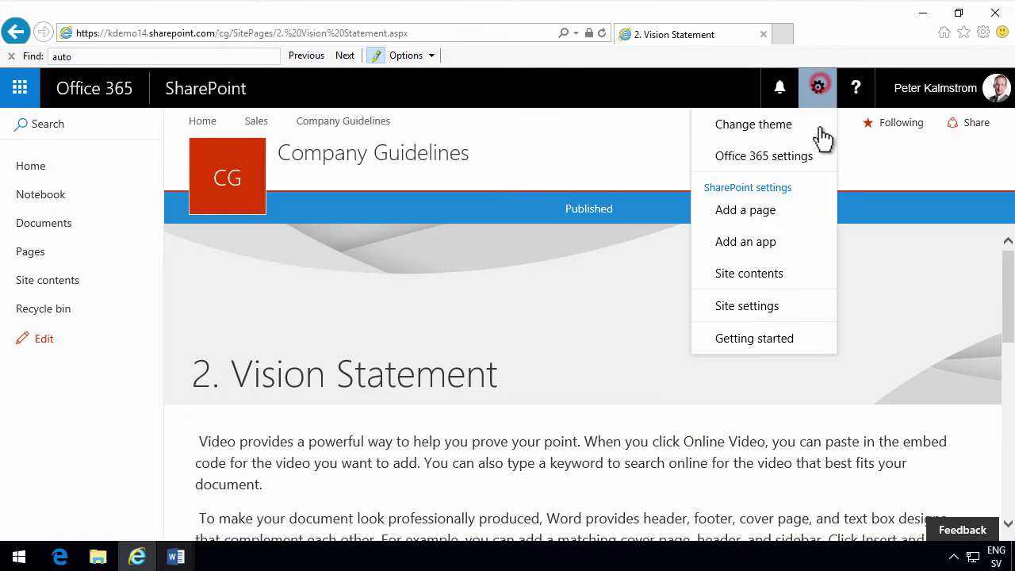
click(767, 211)
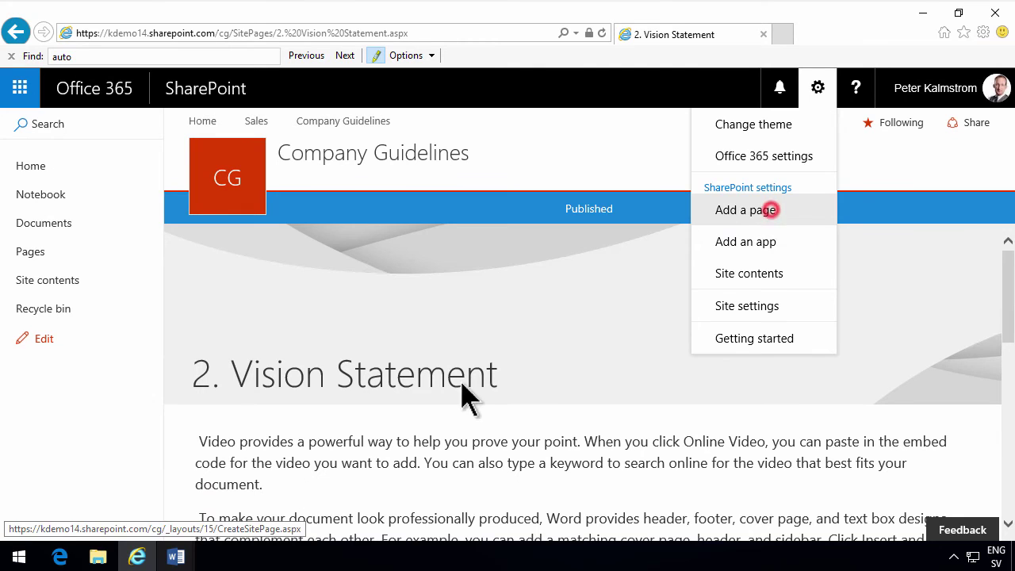
click(97, 557)
double_click(198, 133)
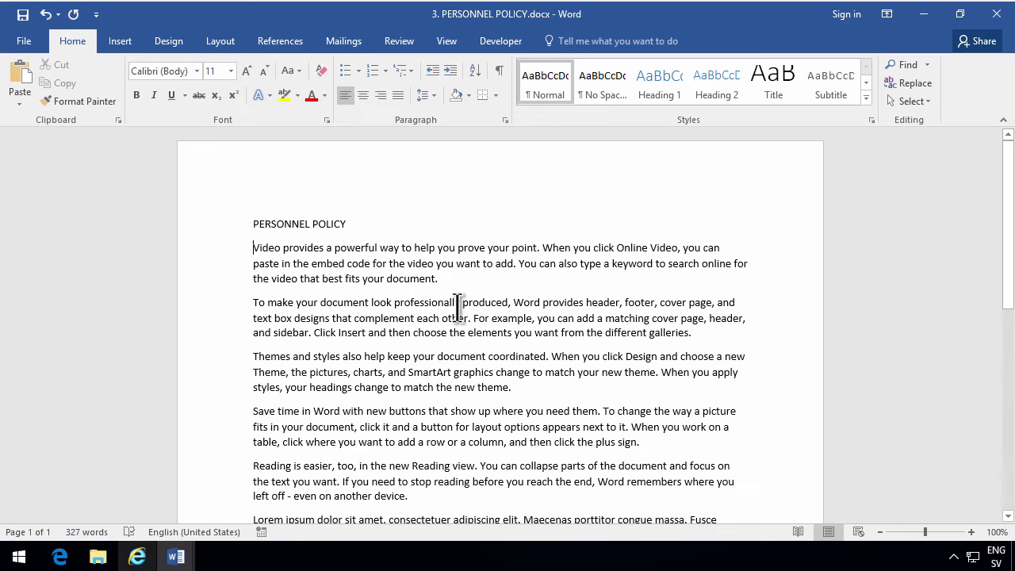
- Select and copy all the body text below the "PERSONNEL POLICY" heading, leaving the heading out
key(ctrl+shift+Down)
key(ctrl+shift+Down)
key(ctrl+shift+Down)
key(ctrl+shift+Down)
key(ctrl+shift+Down)
key(ctrl+shift+Down)
key(ctrl+shift+Down)
key(ctrl+shift+Down)
key(ctrl+shift+Down)
key(ctrl+shift+Down)
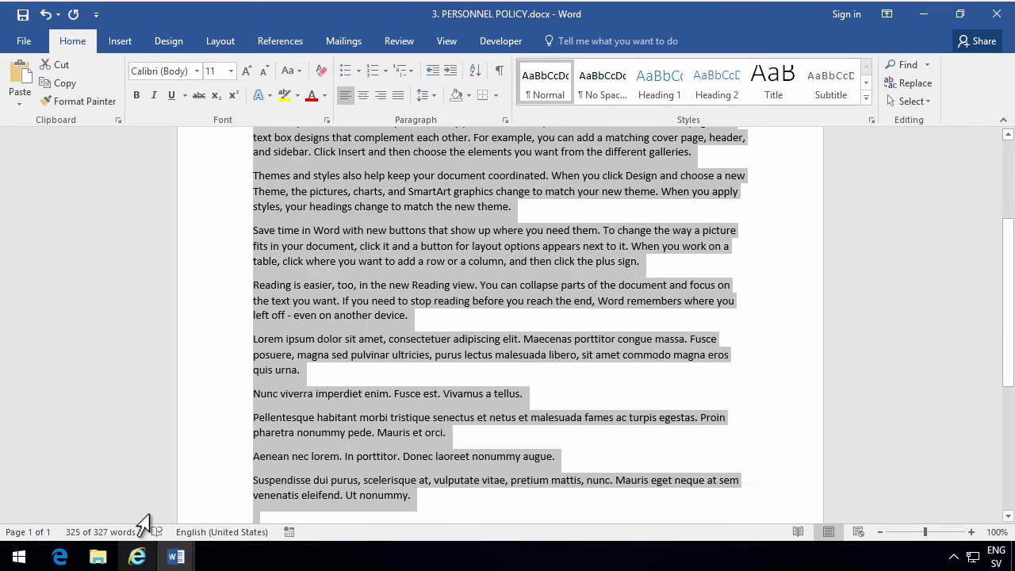
- Switch back to Internet Explorer and title the new page "3. Personnel Policy"
click(136, 557)
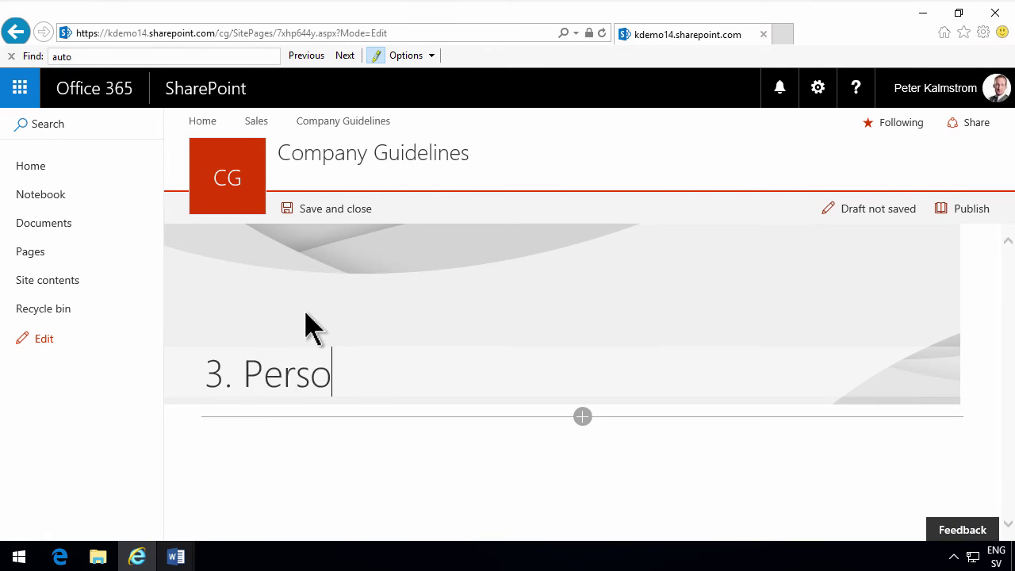
text(3. Personnel Po)
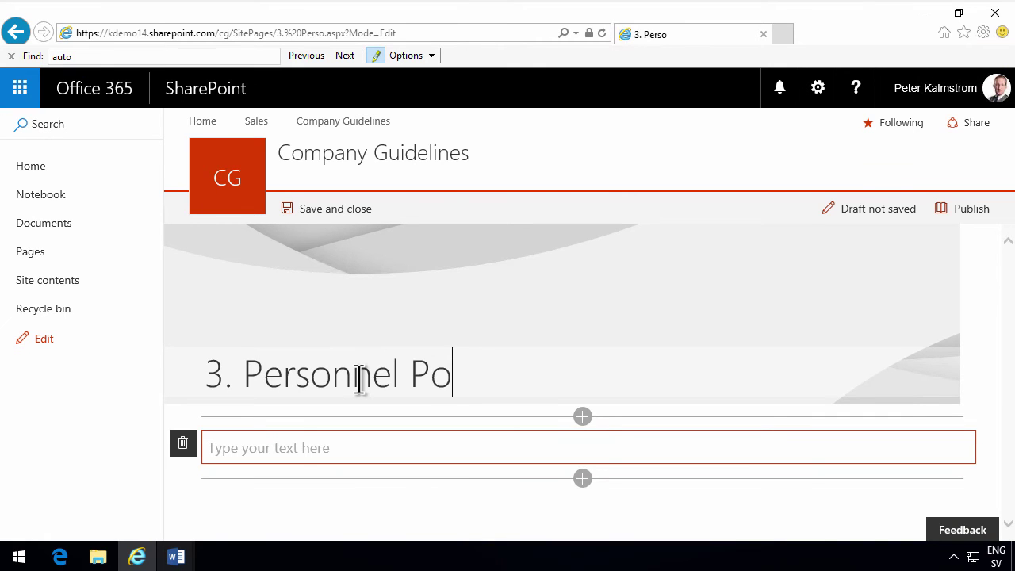
text(licy)
- Paste the copied policy text into the page's text web part and publish the page
click(276, 455)
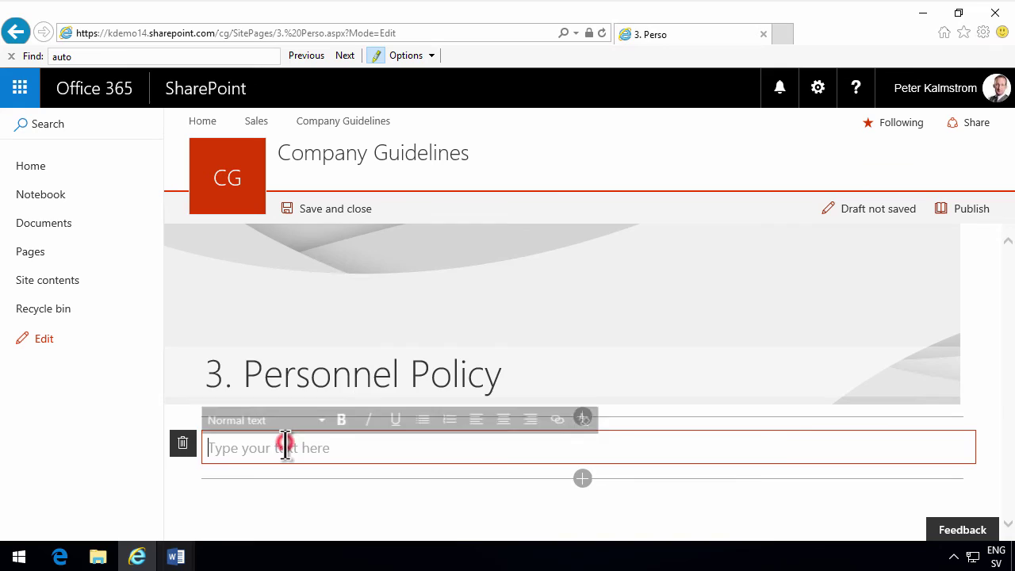
key(ctrl+v)
scroll(405, 432, up, 5)
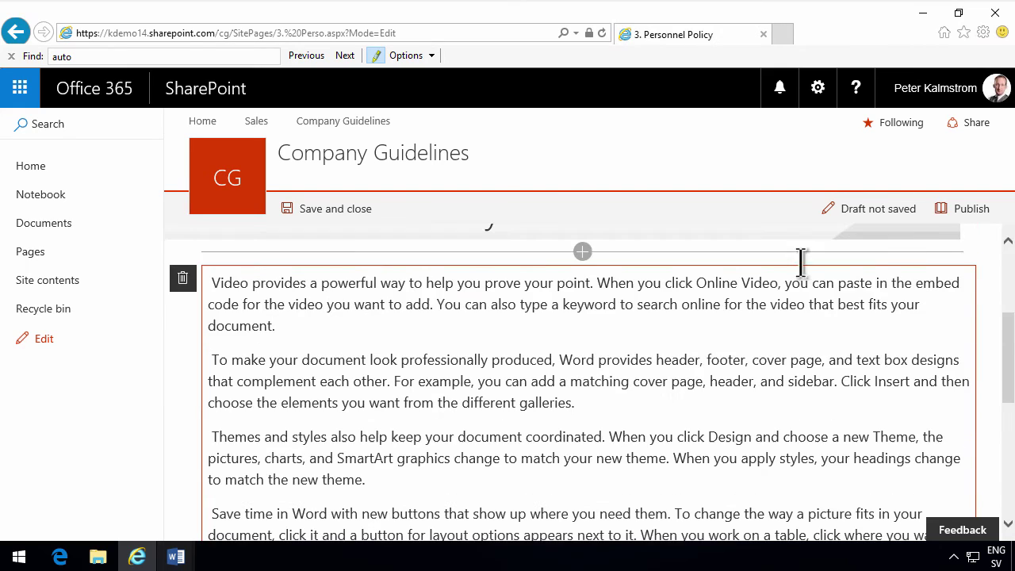
click(971, 209)
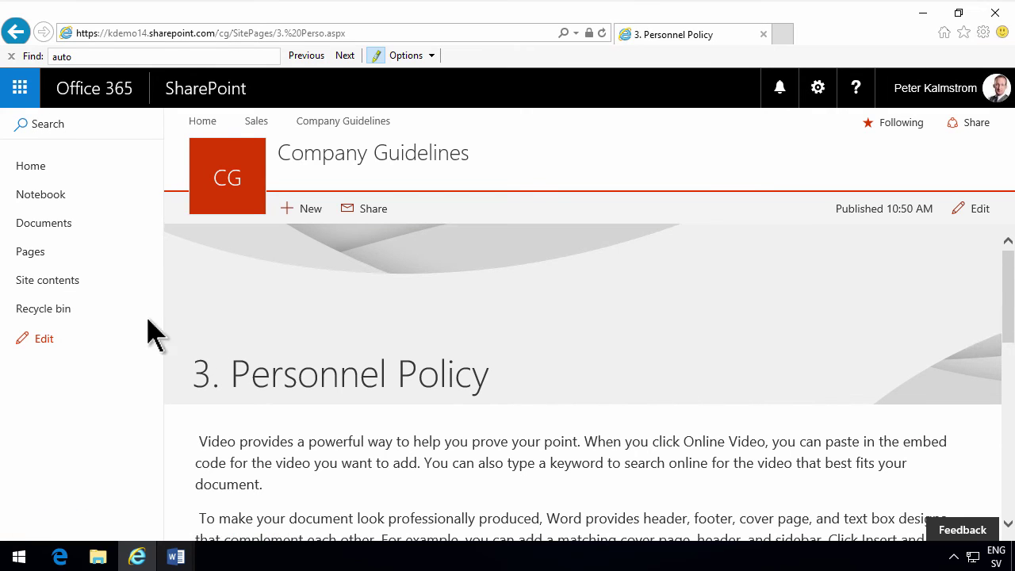
- Open the Site Pages library from the site contents of Company Guidelines
click(52, 284)
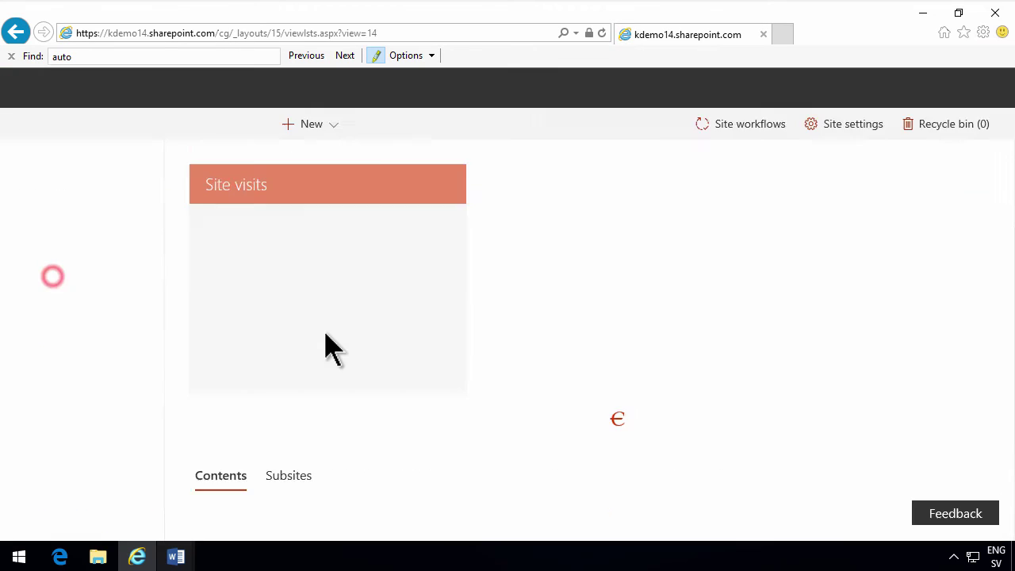
scroll(444, 373, down, 2)
scroll(499, 402, down, 1)
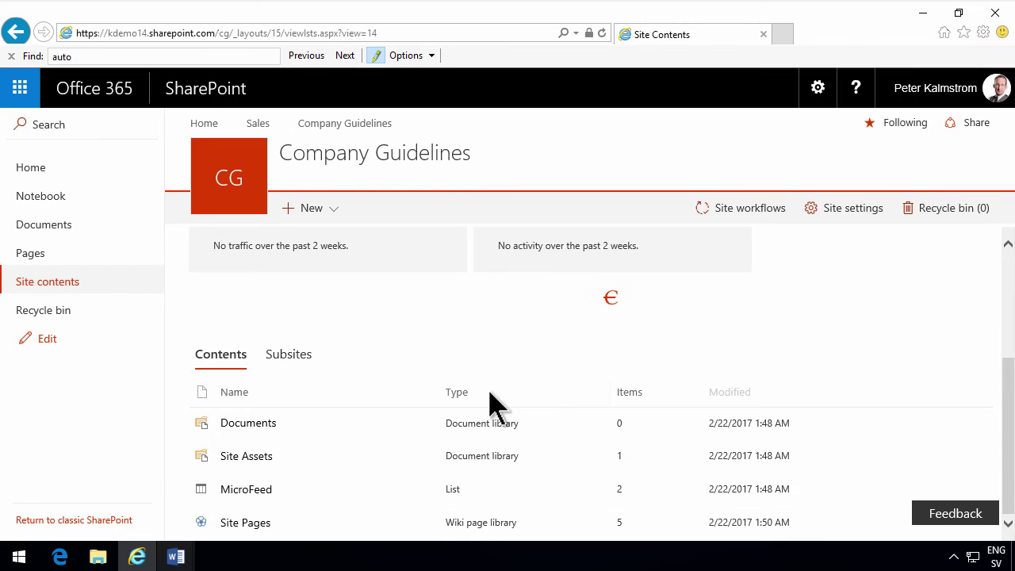
click(246, 521)
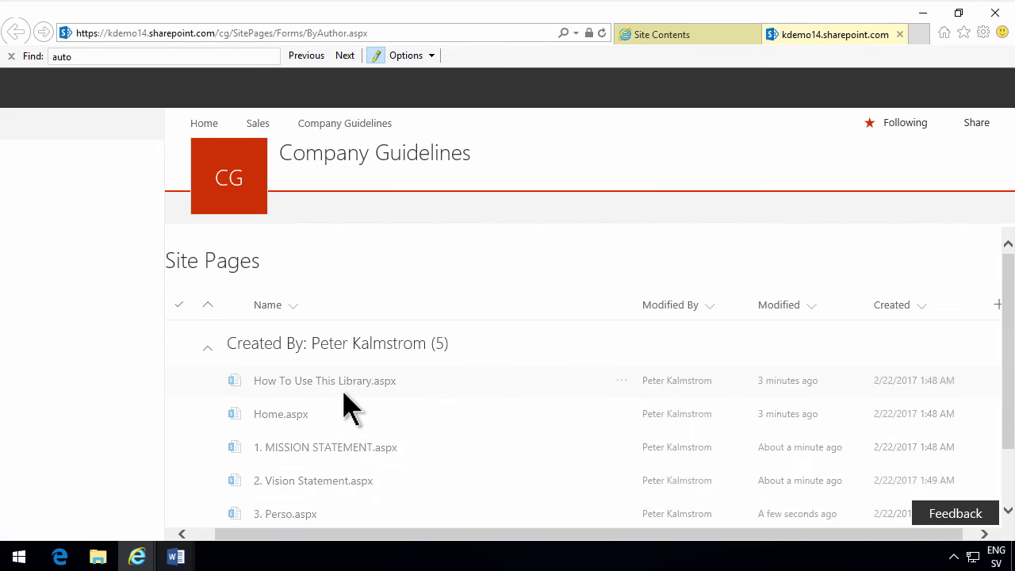
- Edit the properties of "3. Perso.aspx", replace its name with the copied title "3. Personnel Policy", and save
scroll(356, 436, down, 1)
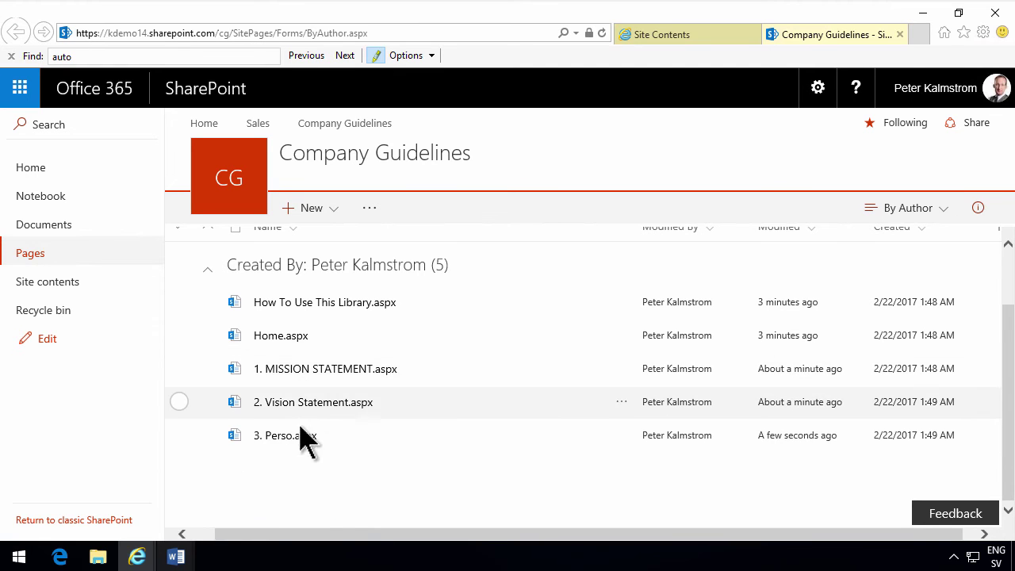
click(179, 434)
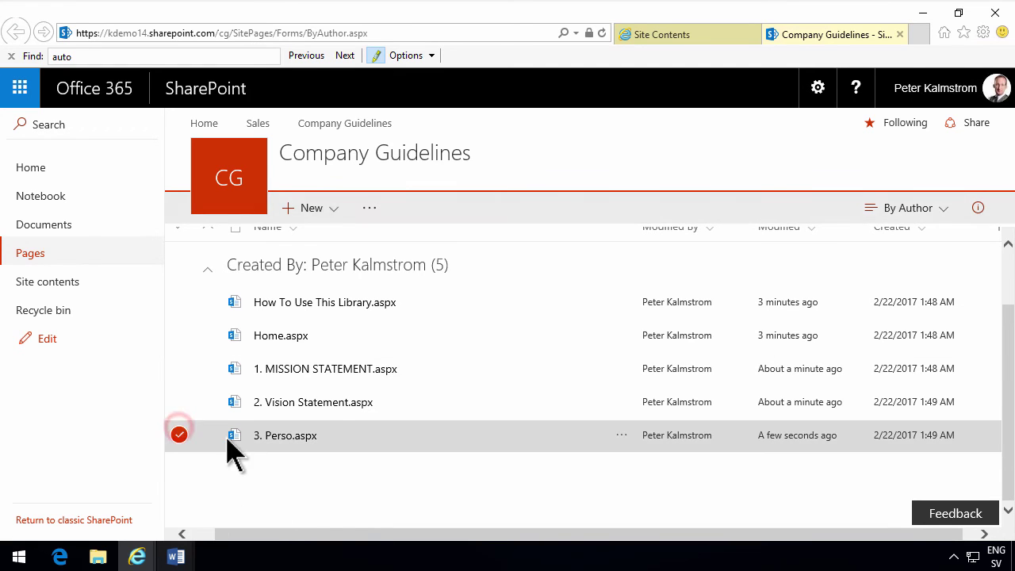
click(980, 211)
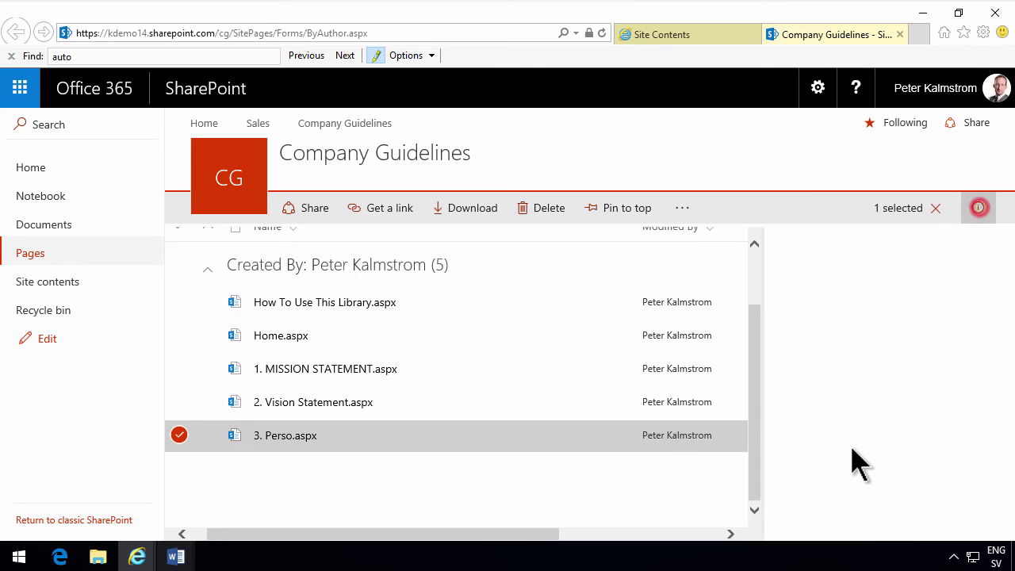
click(970, 451)
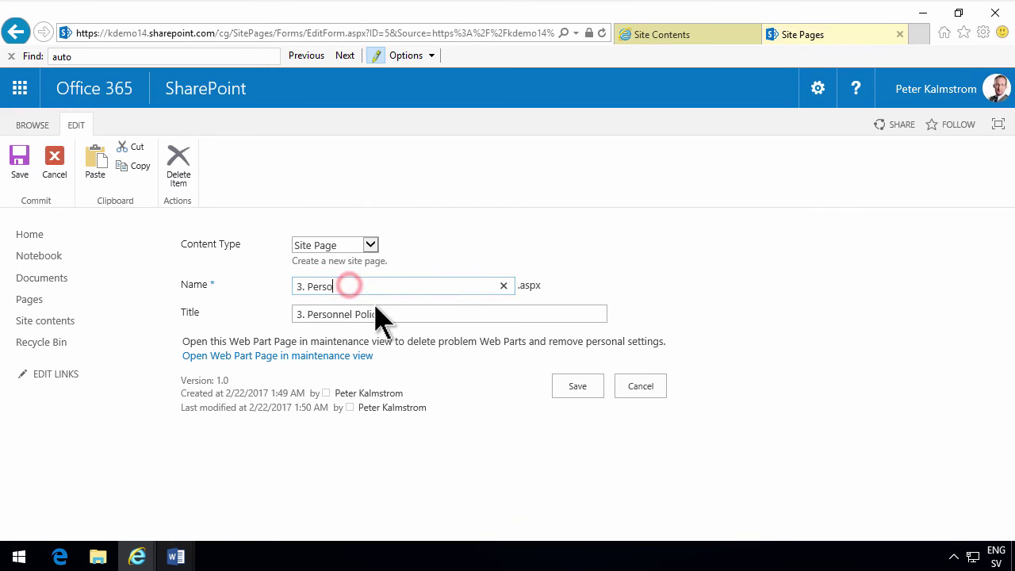
click(390, 314)
drag(389, 314, 272, 302)
key(ctrl+c)
drag(356, 288, 272, 294)
key(ctrl+v)
click(581, 386)
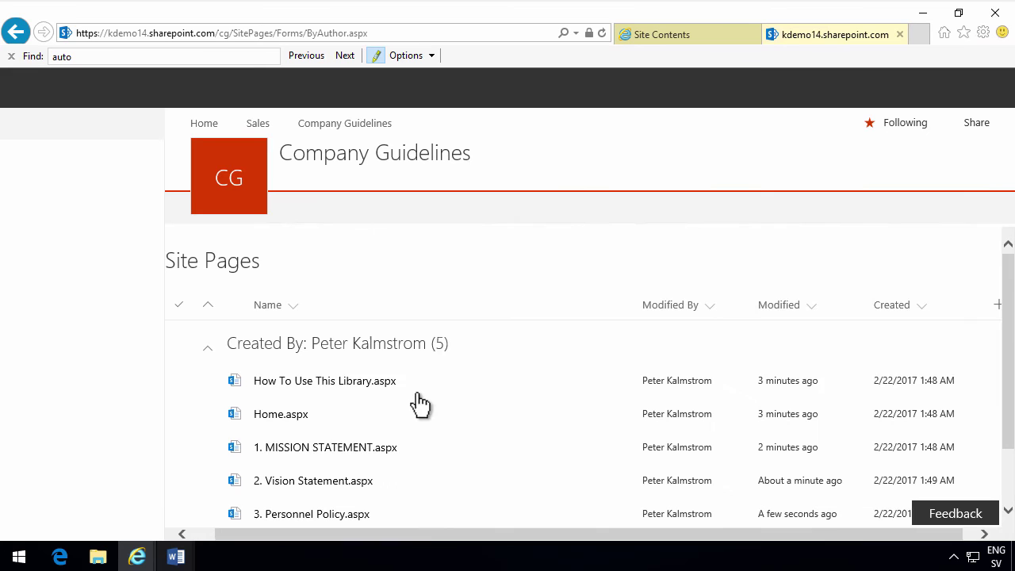
- Edit the site's navigation and remove the Site contents, Pages, Documents, Notebook and Home links
scroll(396, 412, down, 1)
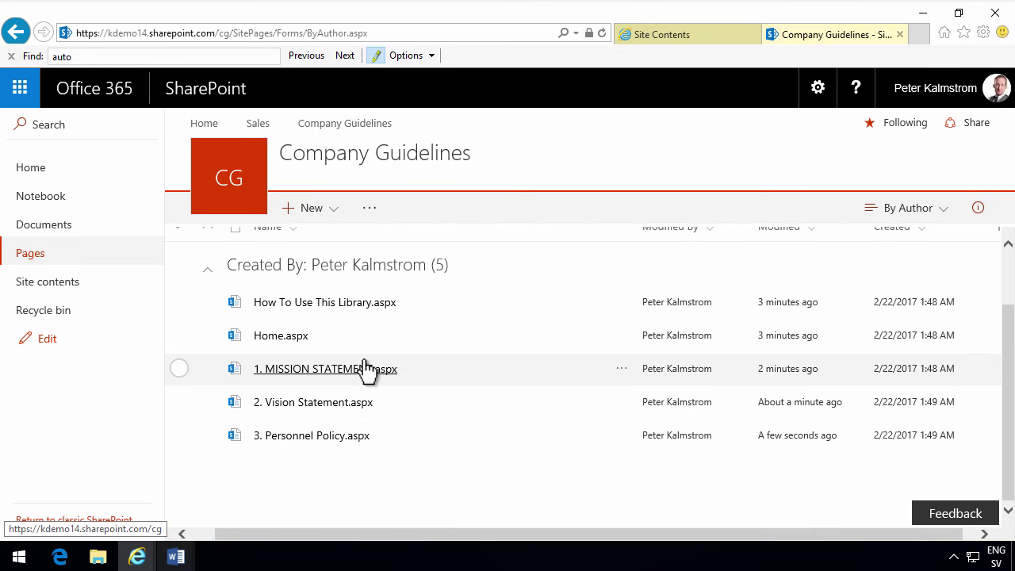
click(48, 341)
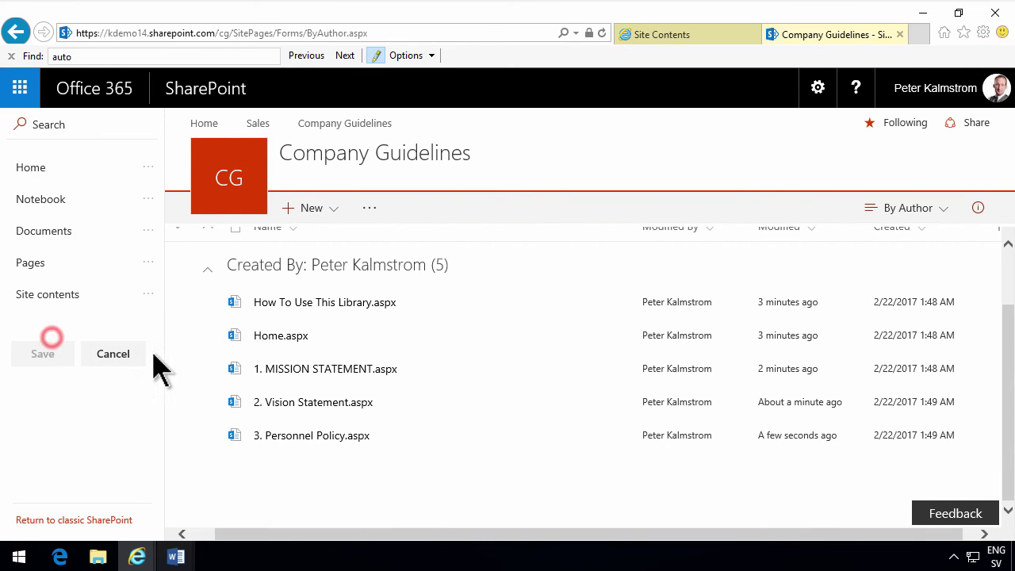
click(143, 298)
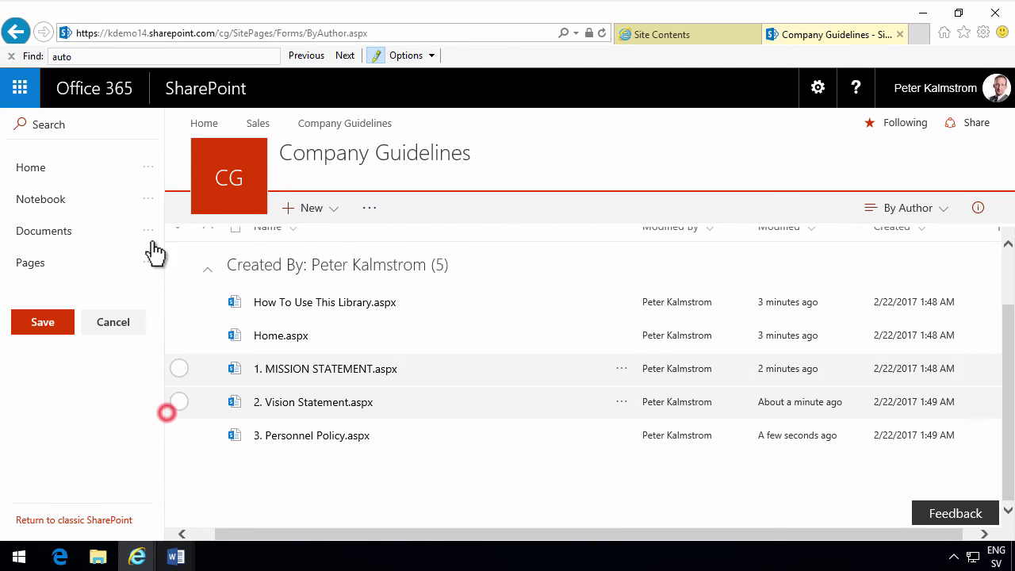
click(147, 262)
click(161, 406)
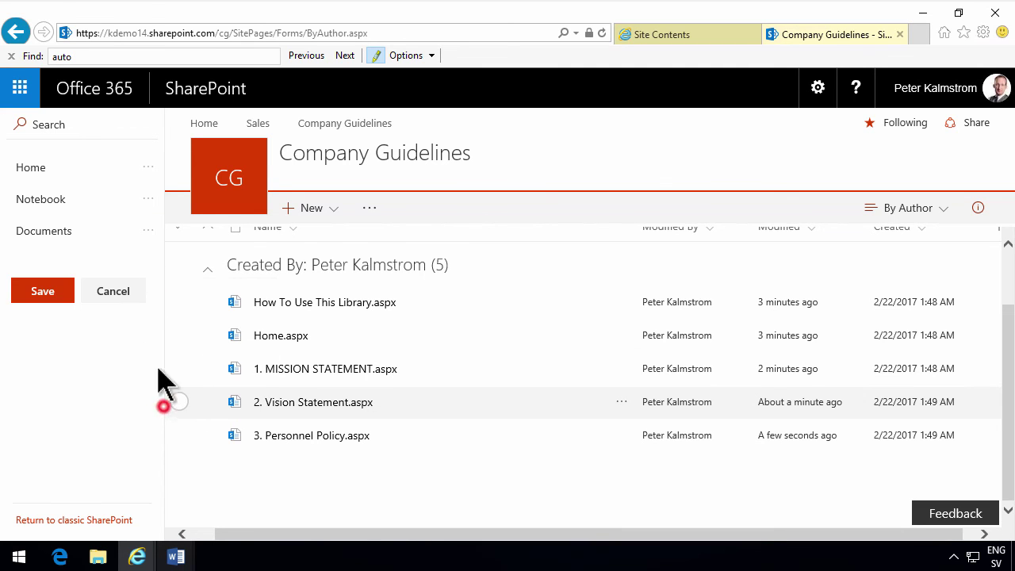
click(148, 231)
click(170, 373)
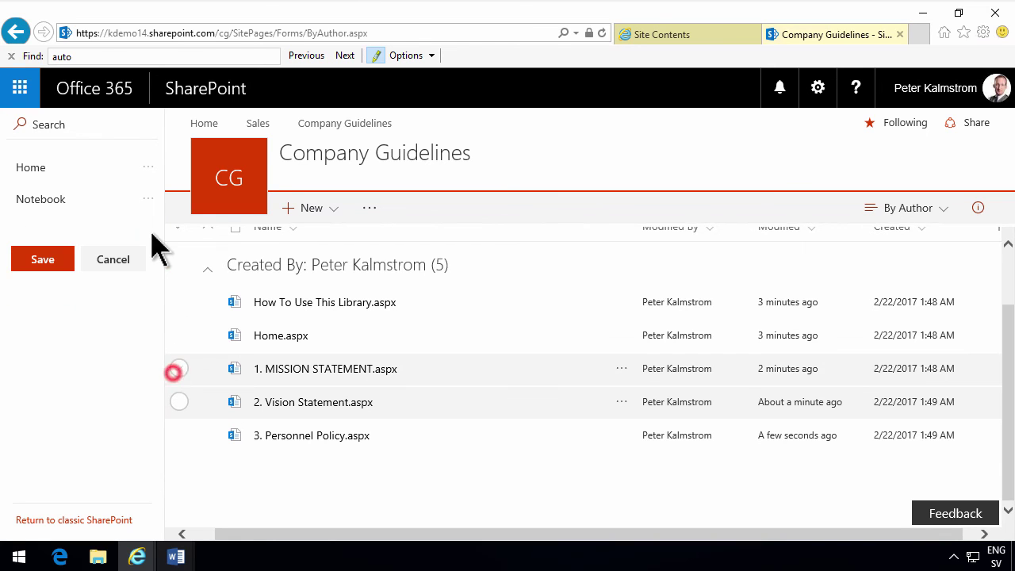
click(148, 199)
click(164, 343)
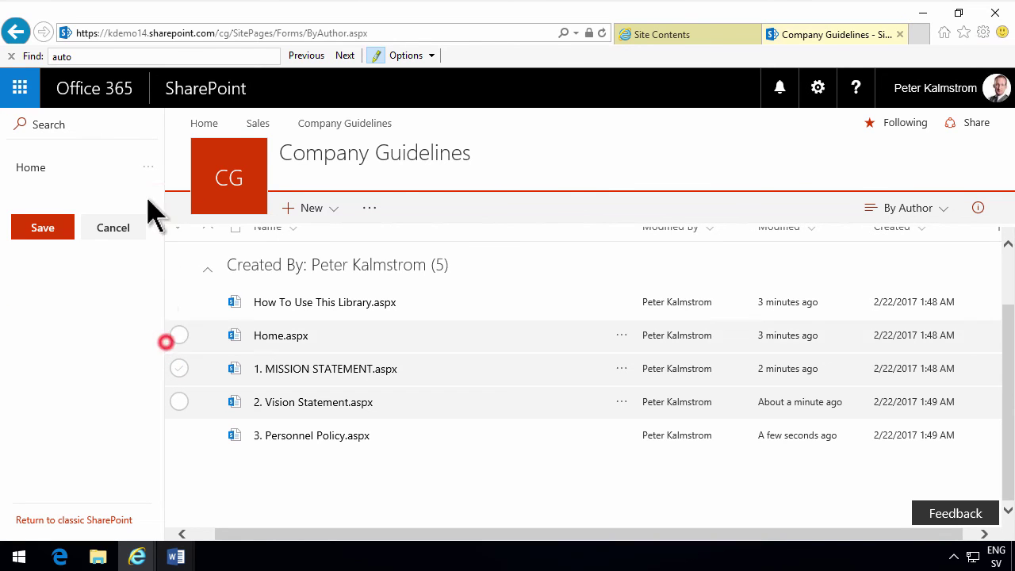
click(148, 167)
click(165, 285)
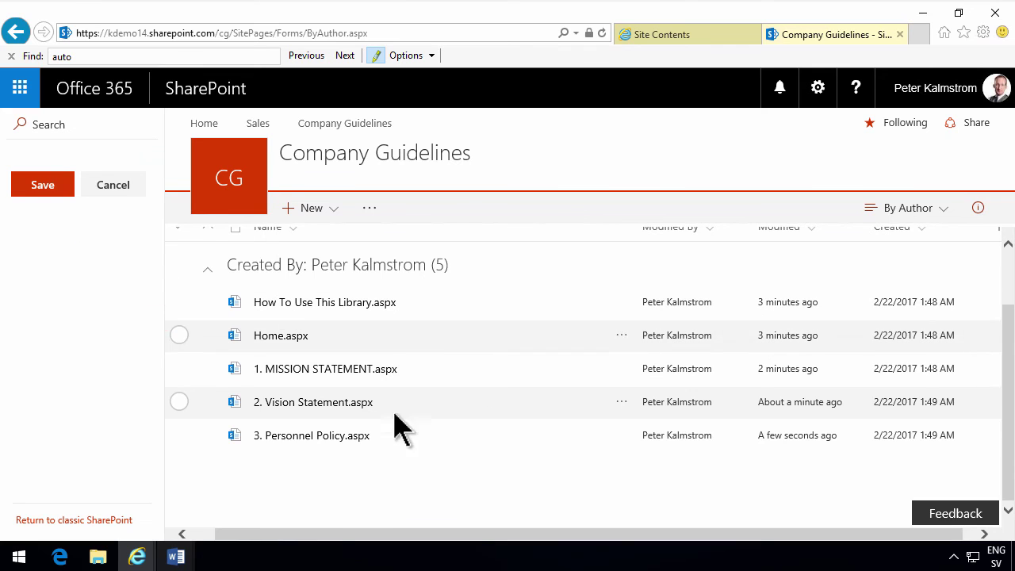
- Add the 1. MISSION STATEMENT, 2. Vision Statement and 3. Personnel Policy pages to the site navigation
click(623, 370)
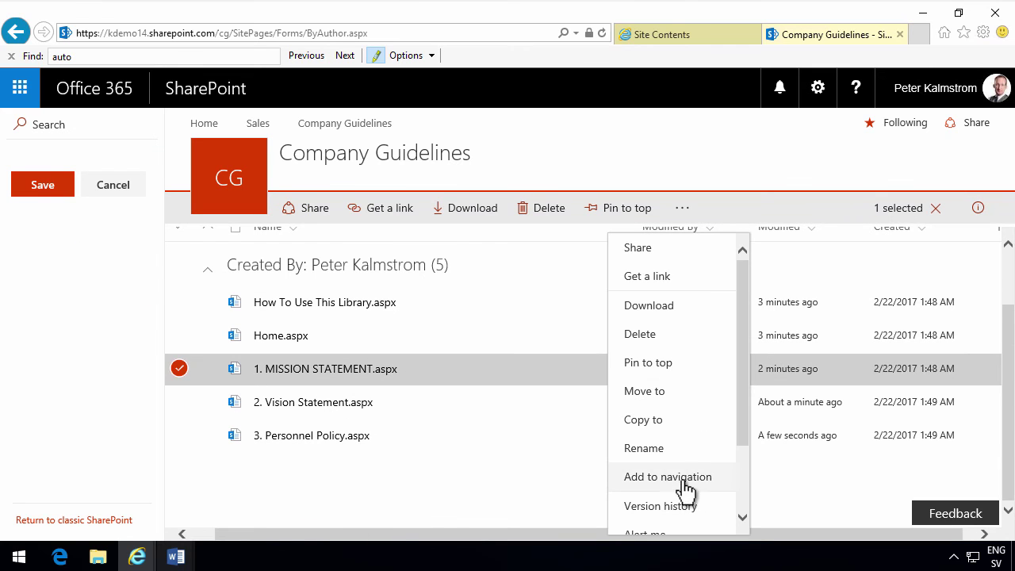
click(682, 481)
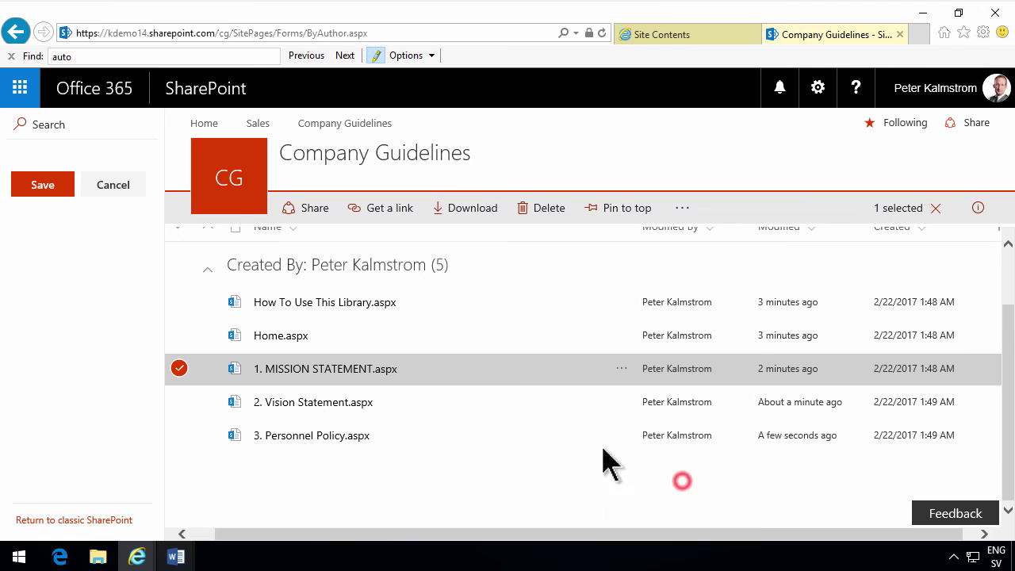
click(625, 403)
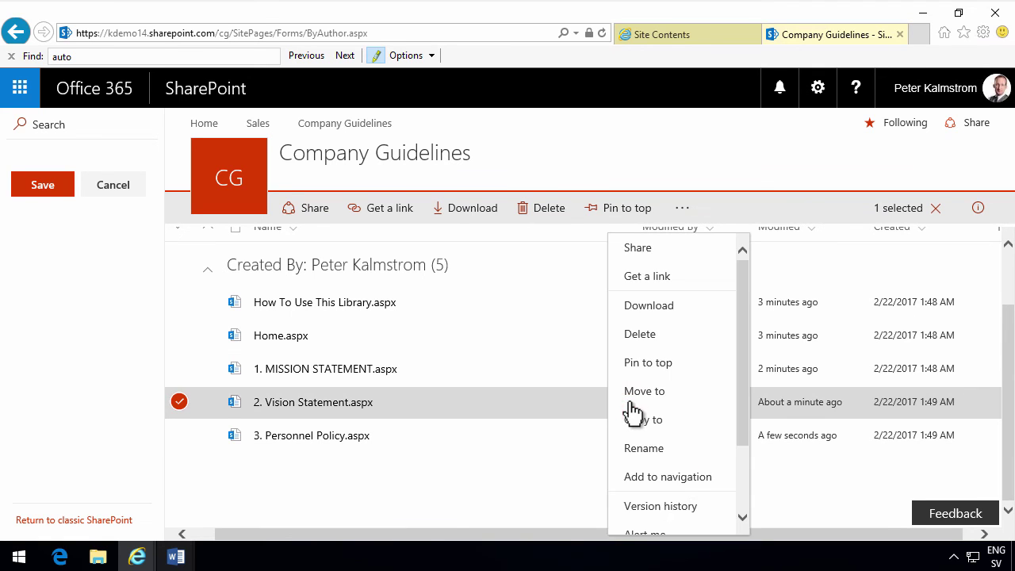
click(678, 479)
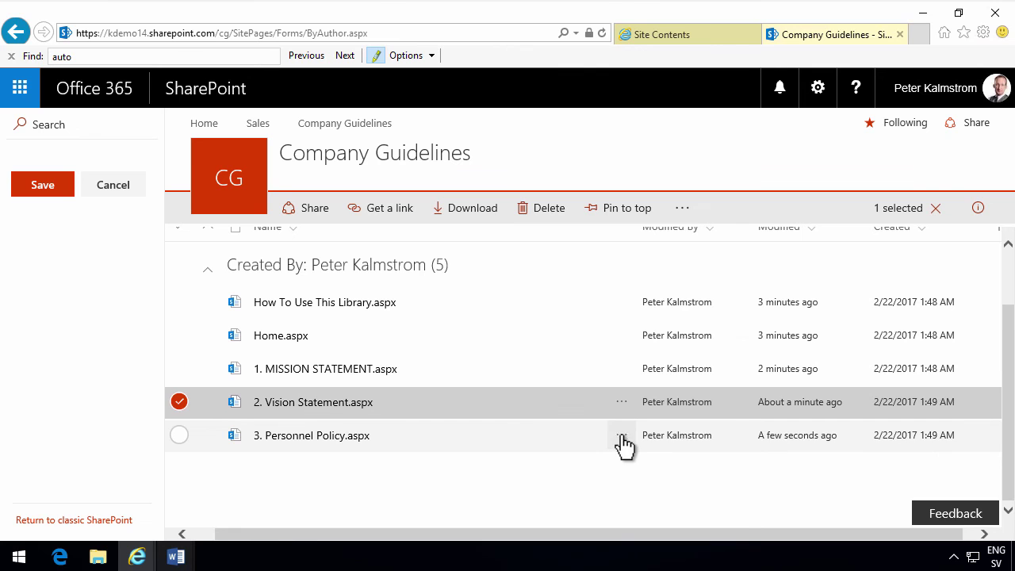
click(621, 435)
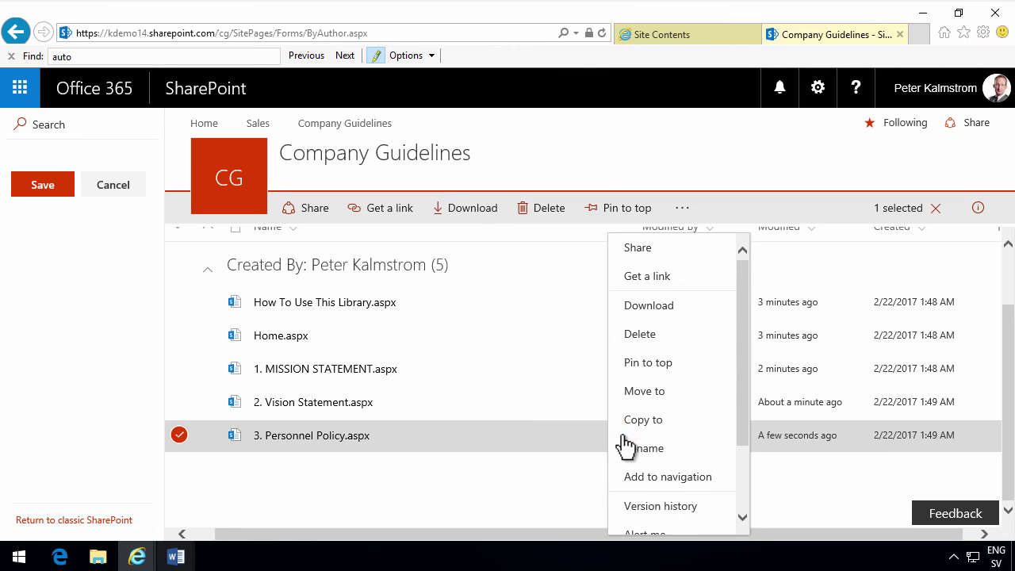
click(666, 477)
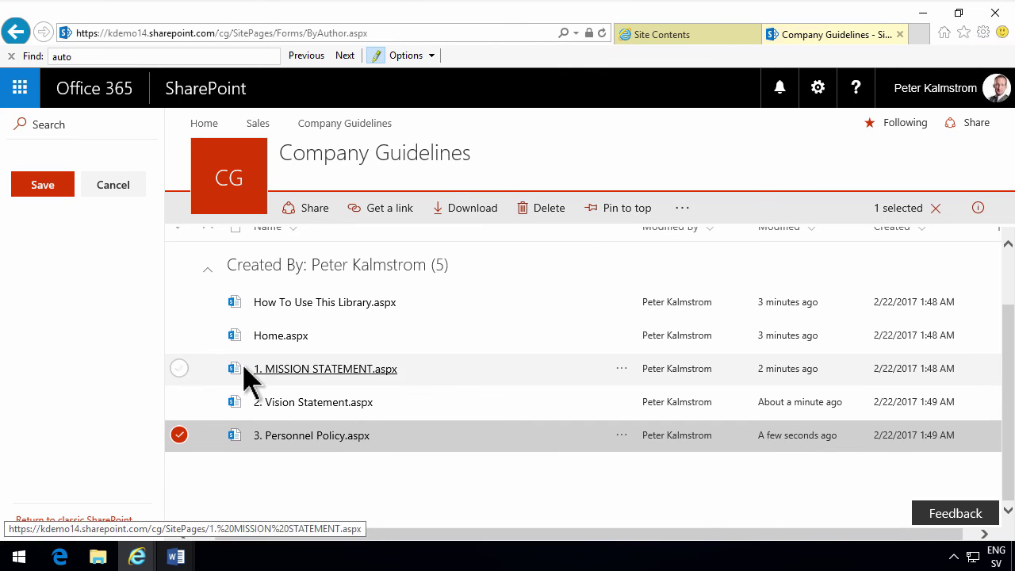
- Make 1. MISSION STATEMENT.aspx the site's homepage and save the edited navigation
click(180, 369)
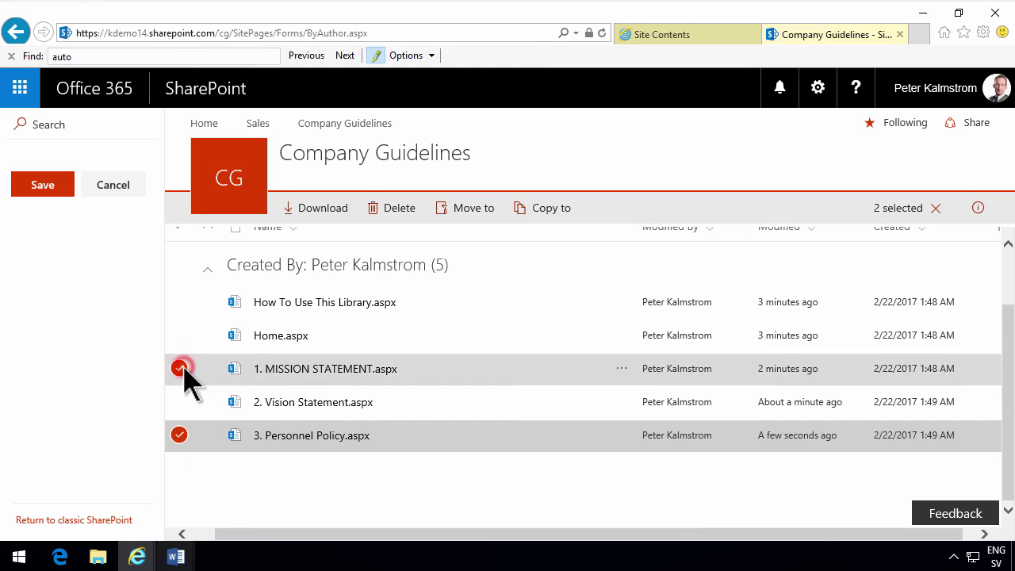
click(178, 436)
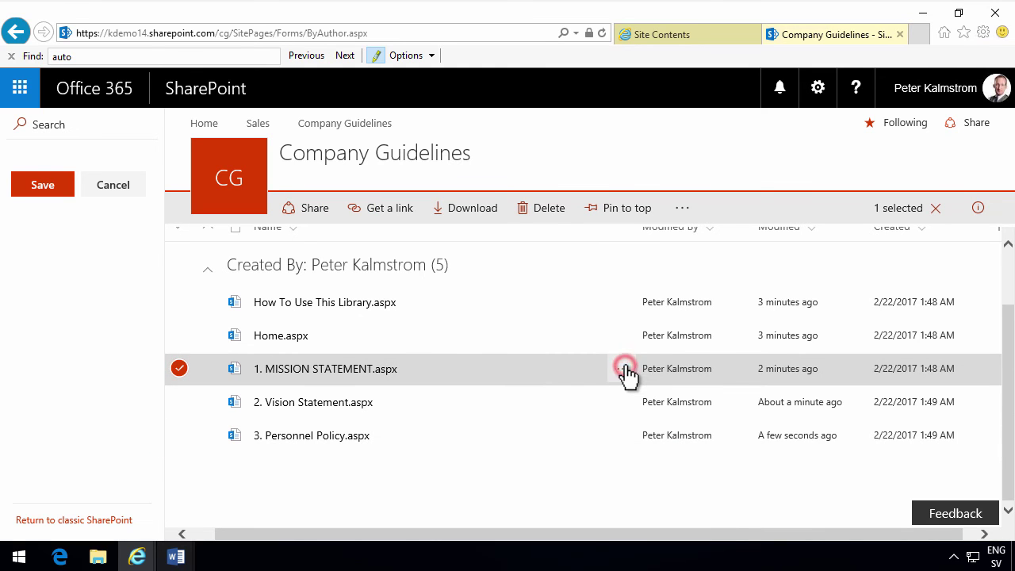
click(625, 368)
scroll(697, 467, down, 3)
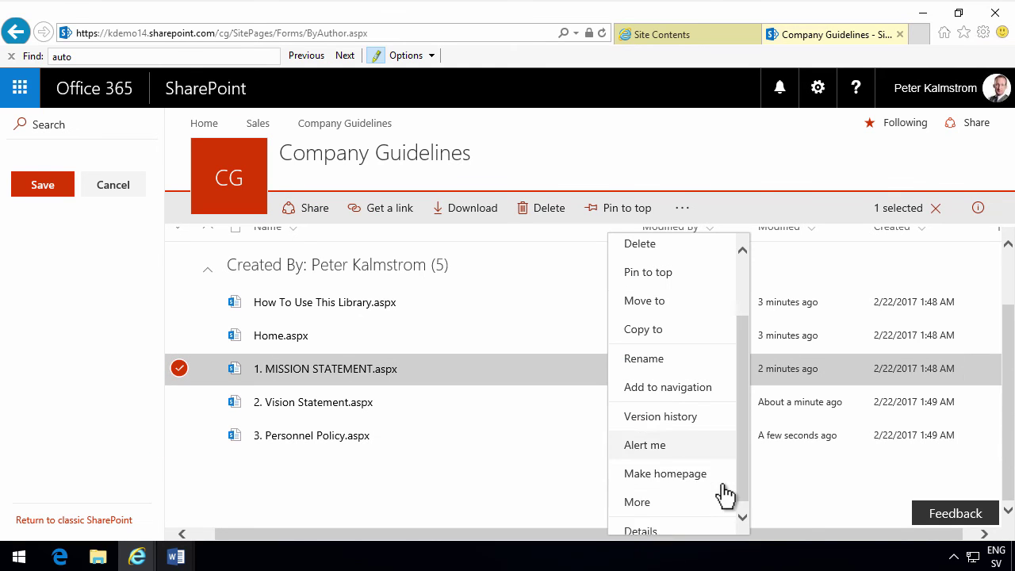
click(666, 464)
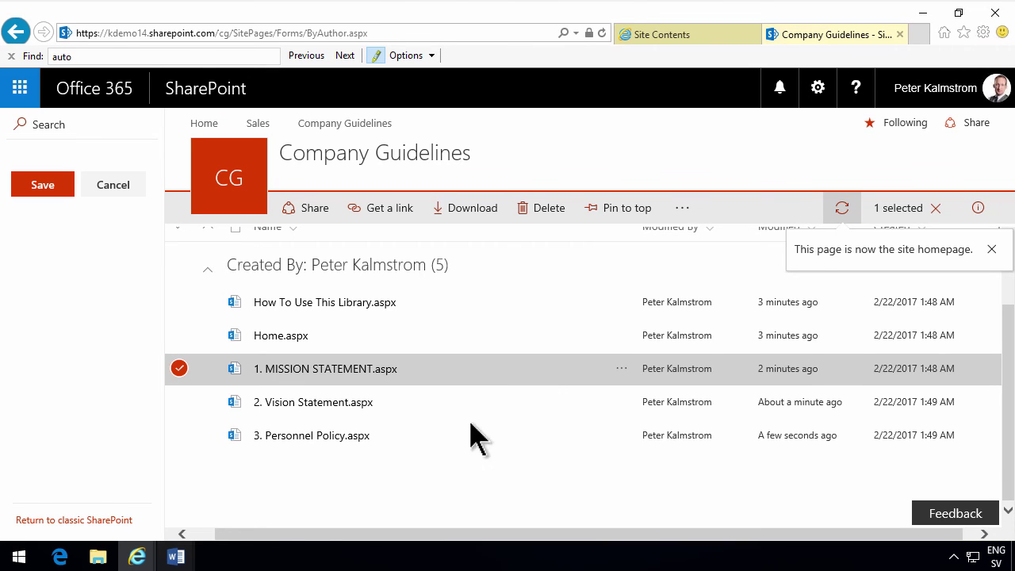
click(44, 187)
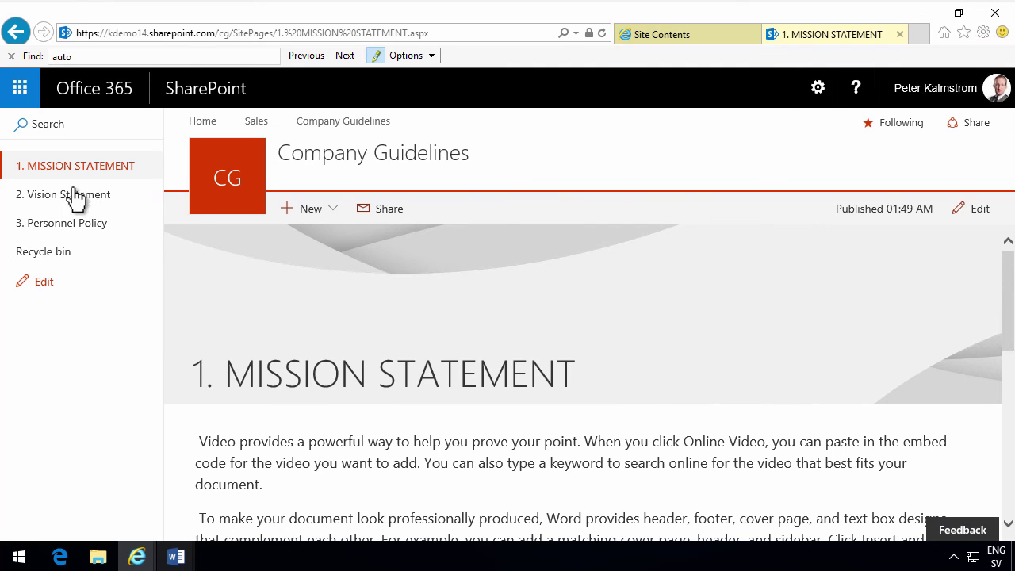
- Check the new navigation links by opening the Vision Statement, Personnel Policy and MISSION STATEMENT pages
click(73, 194)
click(91, 226)
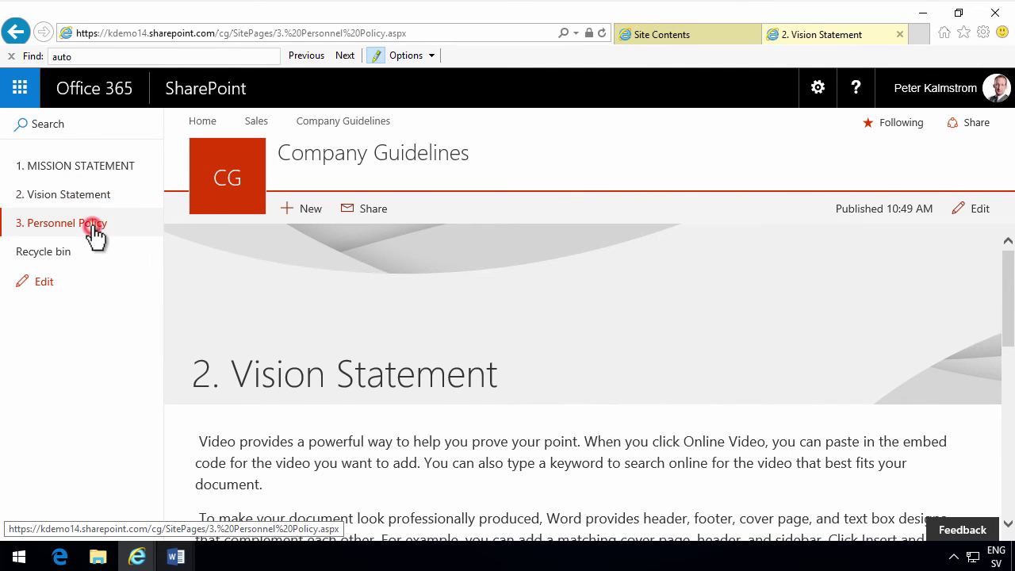
click(84, 204)
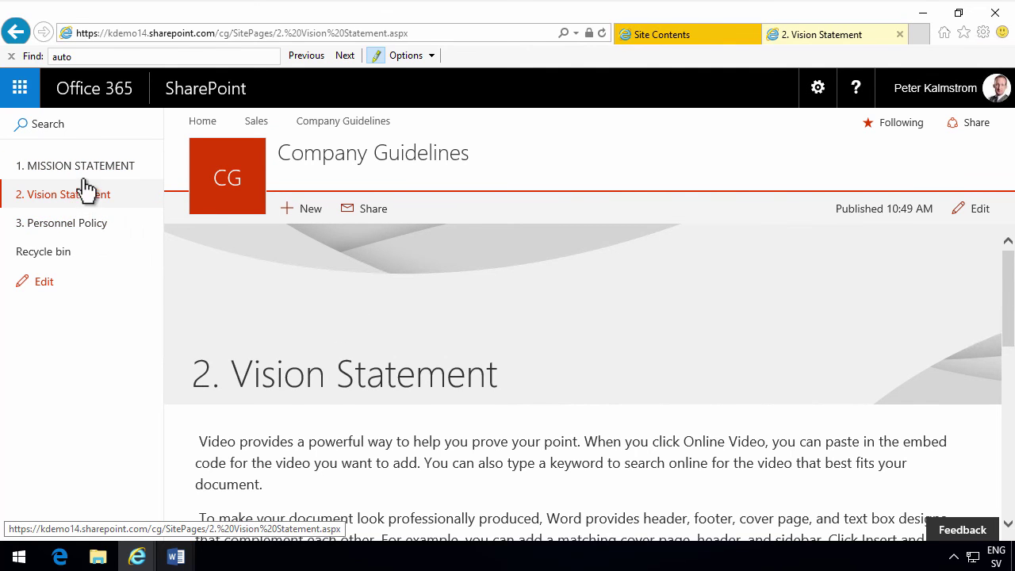
click(82, 171)
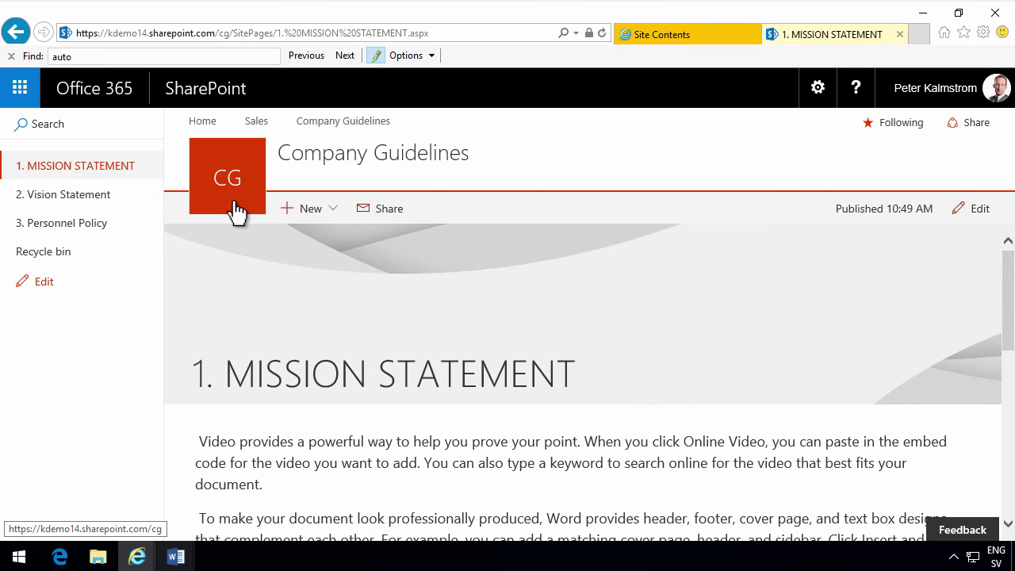